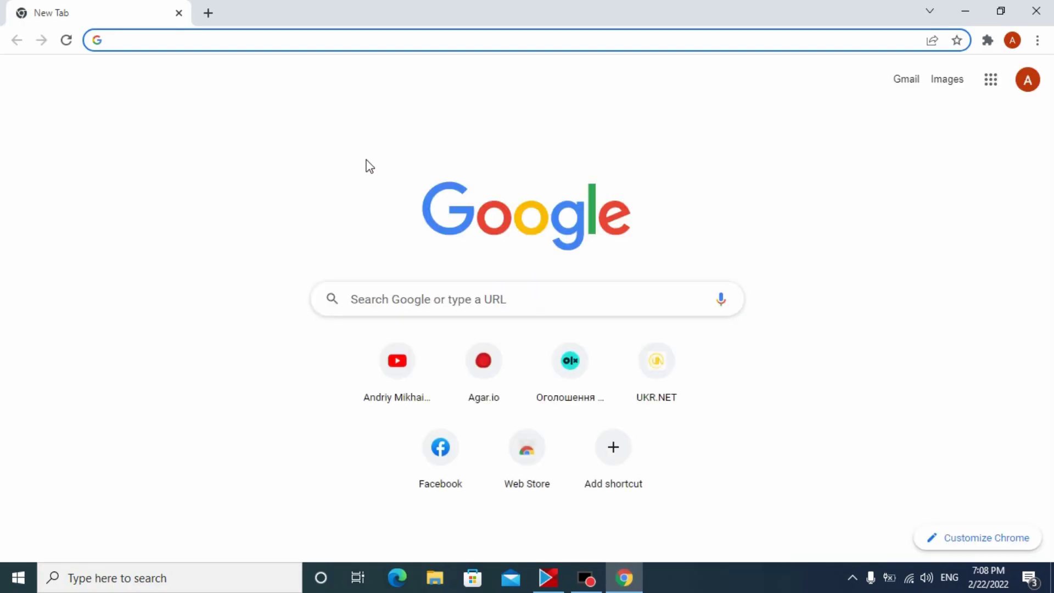
- Search Google for 'chrome os flex download' and open the 'Get Chrome OS Flex for PC or Mac' result
type("chrome")
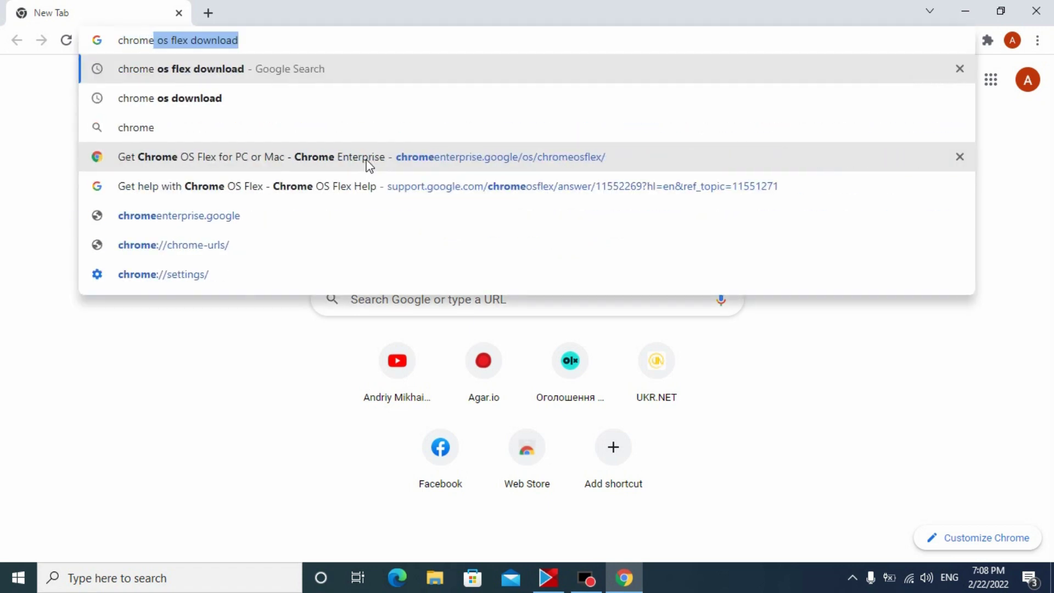
type(" os flex")
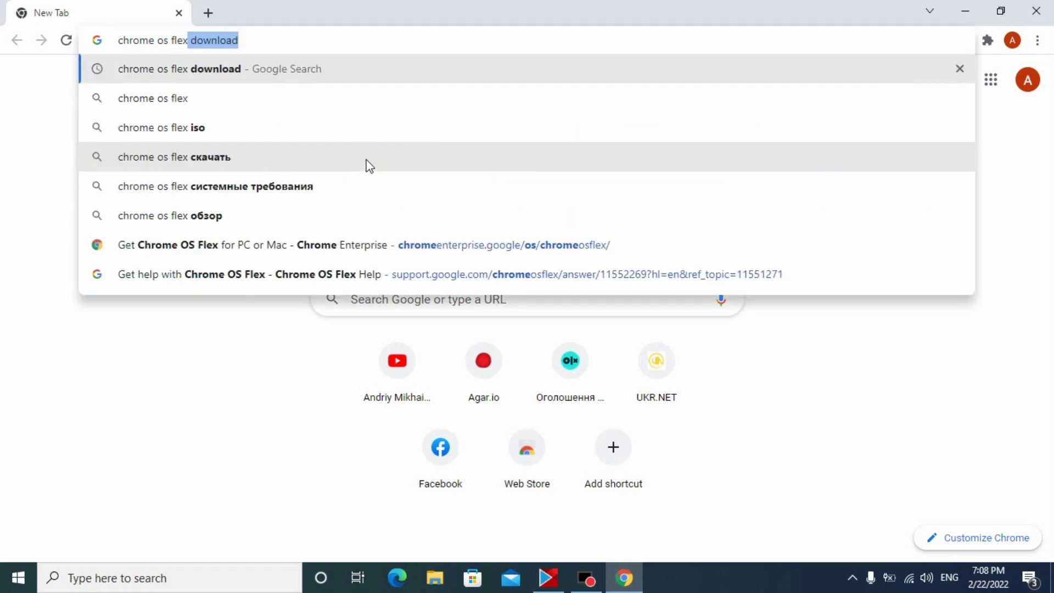
type(" downloa")
key("Return")
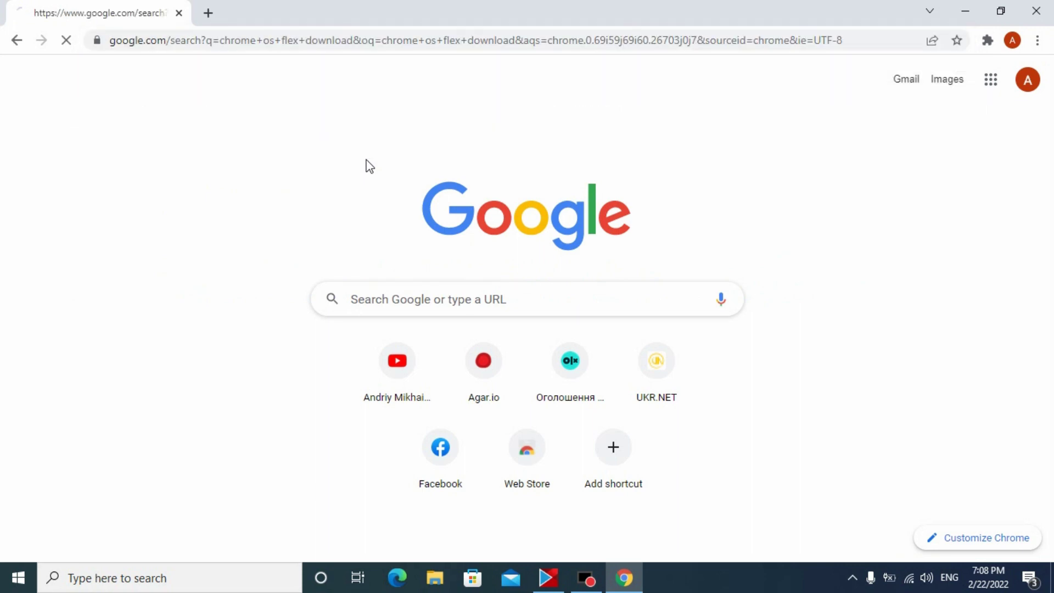
scroll(861, 118, "down", 3)
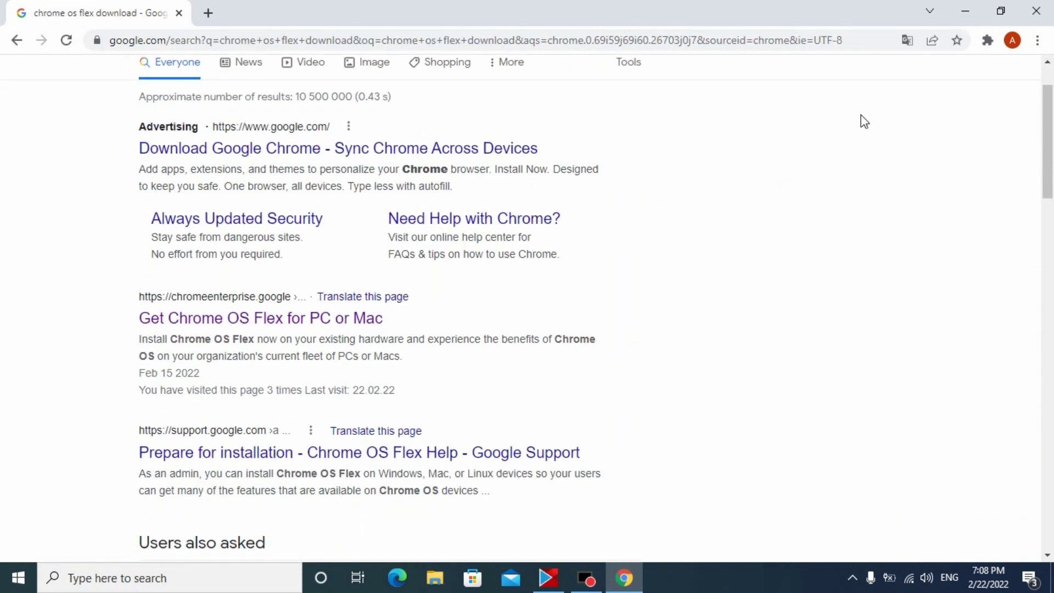
left_click(375, 241)
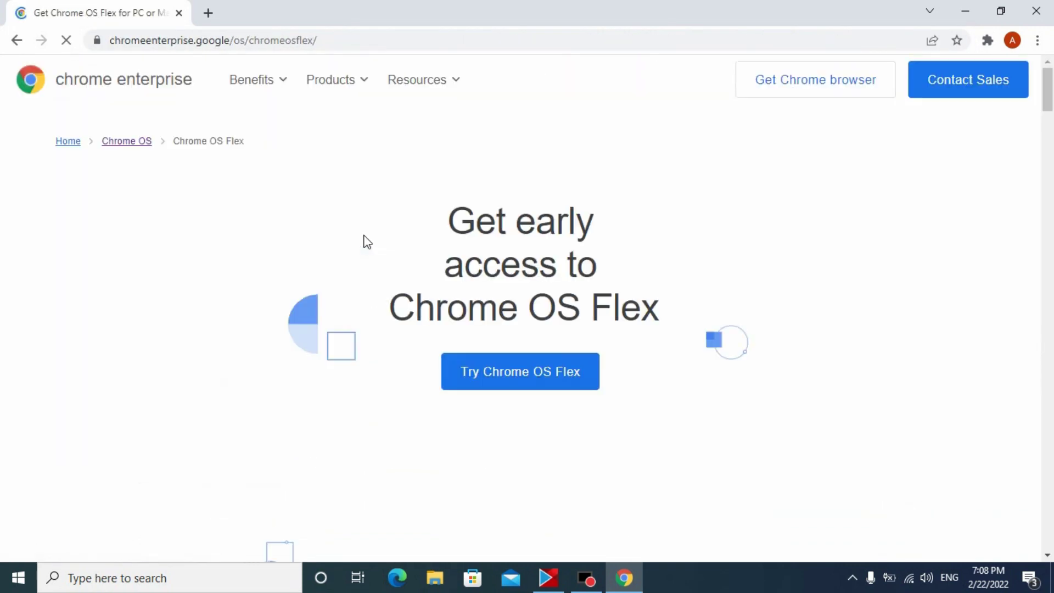
- Jump to the Chrome OS Flex sign-up form and enter the first and last name
left_click(510, 379)
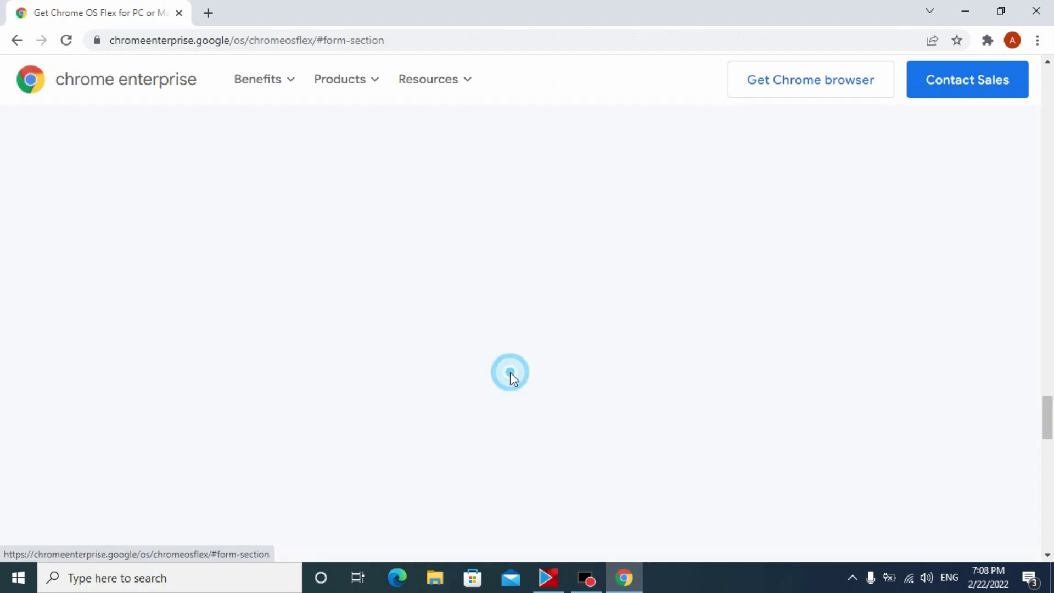
scroll(512, 377, "down", 3)
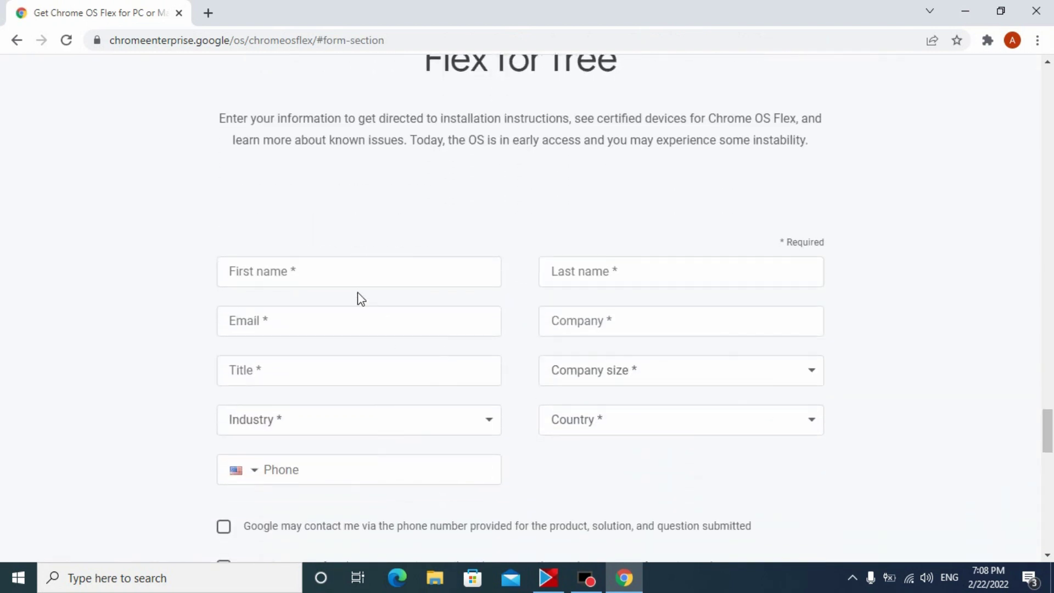
left_click(342, 276)
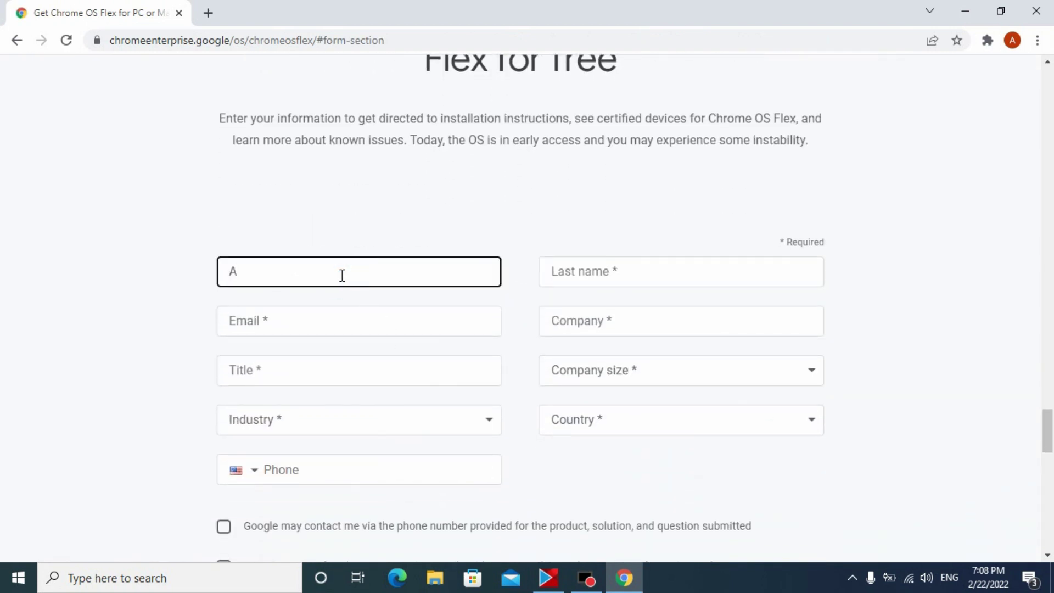
left_click(561, 271)
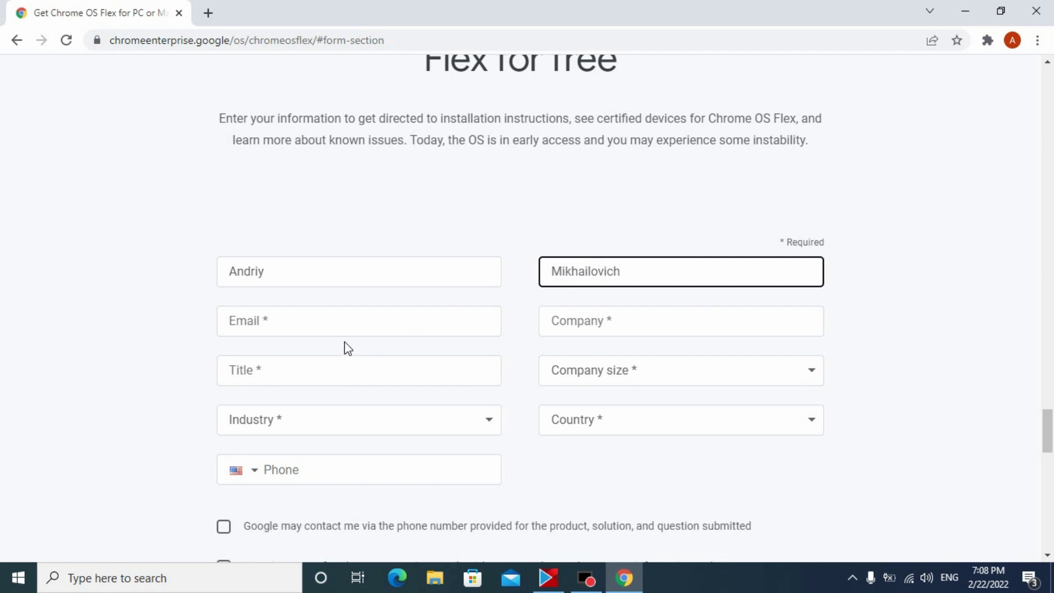
- Fill in the contact's e-mail, company name and job title
left_click(332, 320)
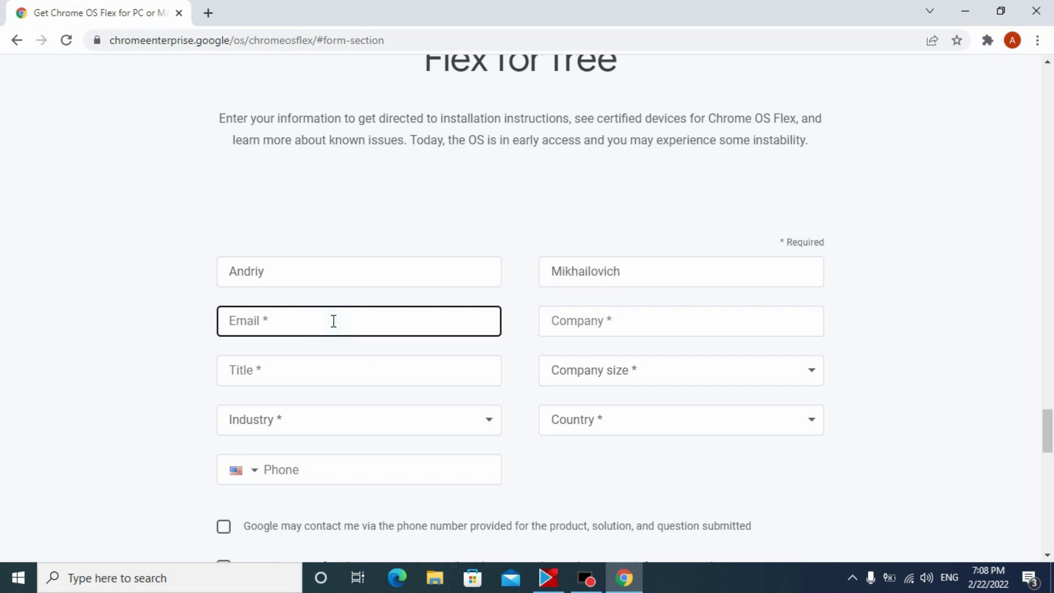
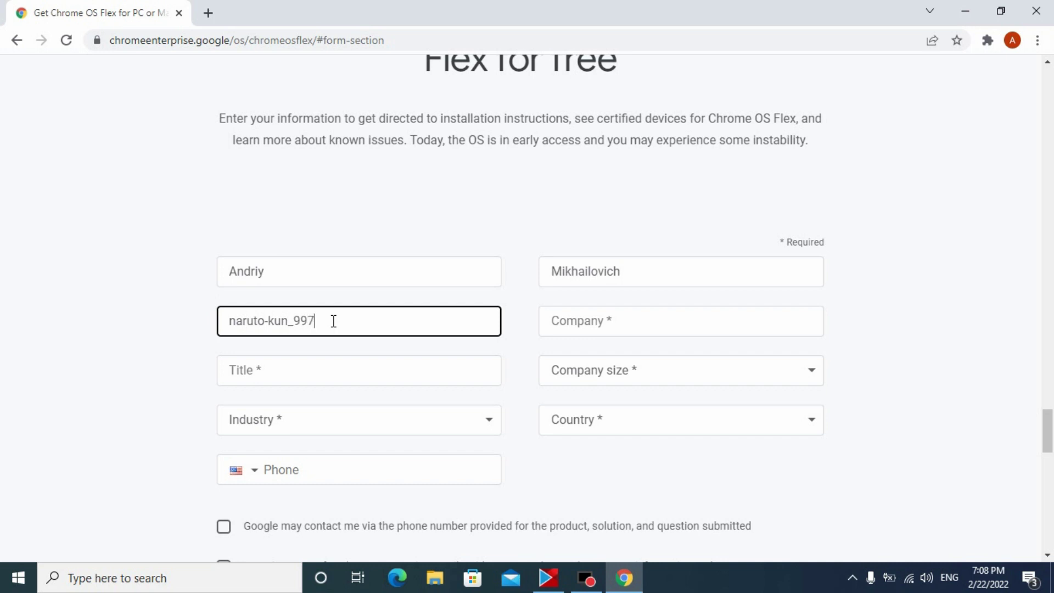
left_click(560, 319)
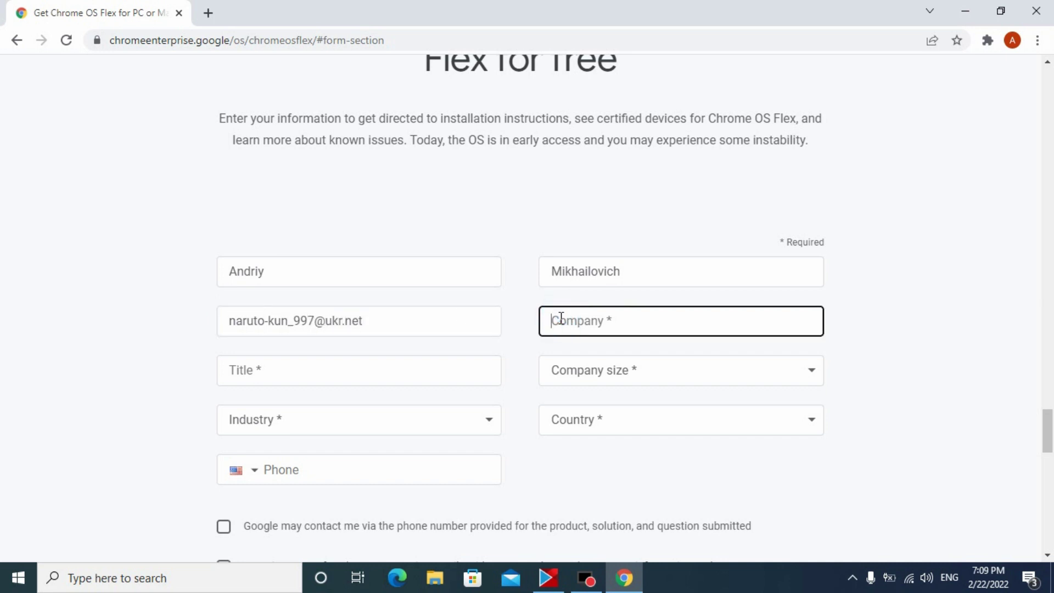
type("youtube")
left_click(411, 365)
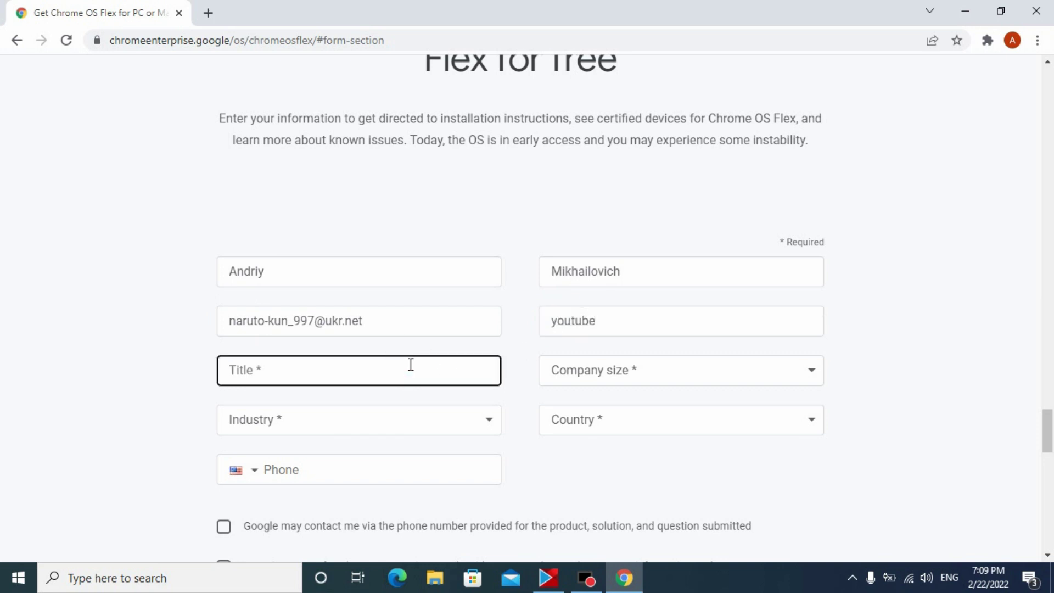
type("Andriy")
- Set company size to 1, industry to Media & Entertainment, and country to Ukraine
left_click(668, 370)
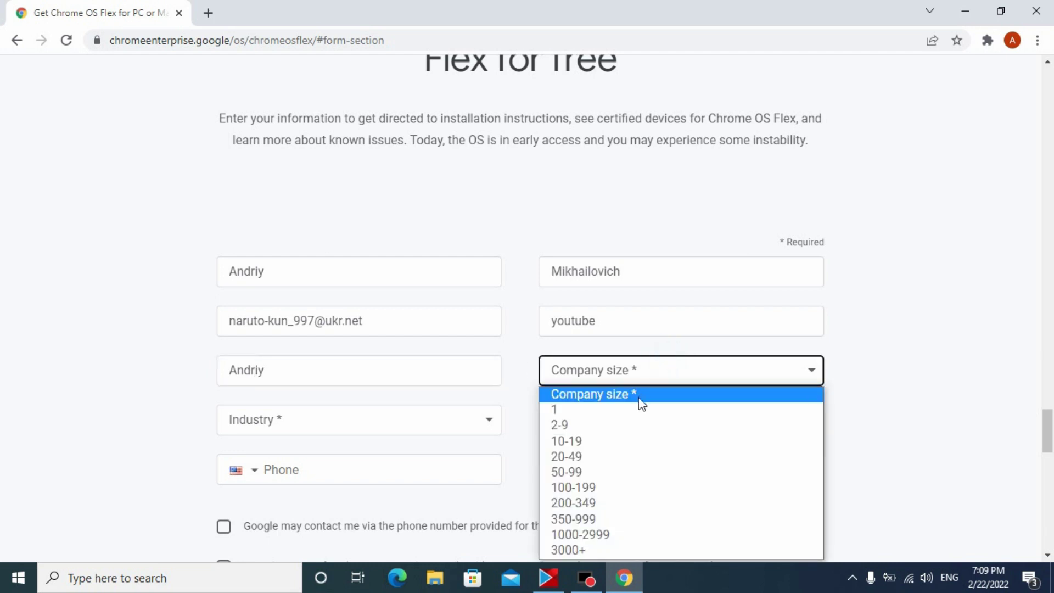
left_click(637, 406)
left_click(295, 432)
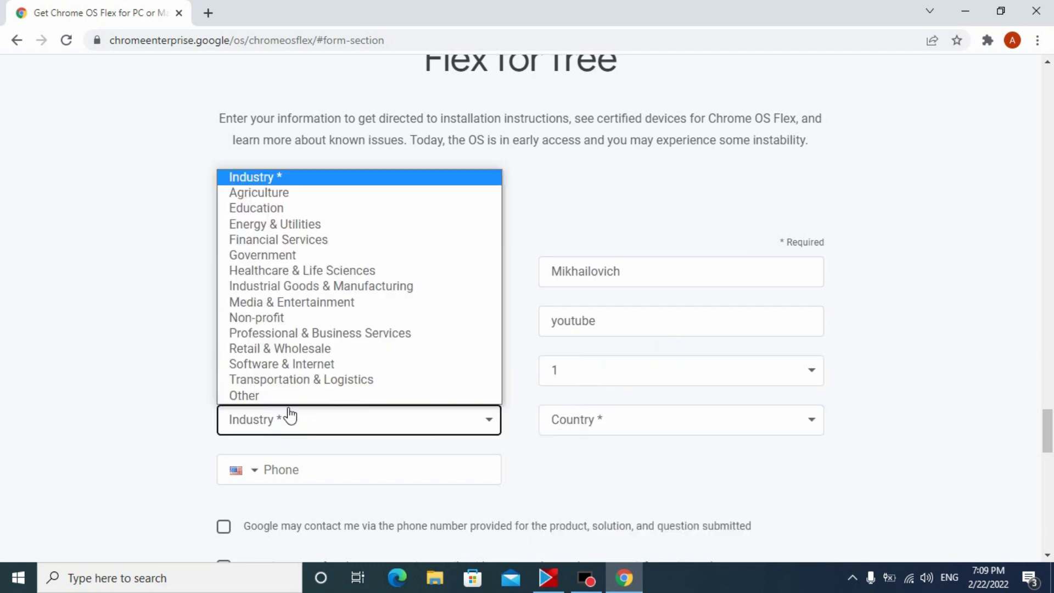
left_click(284, 303)
left_click(604, 423)
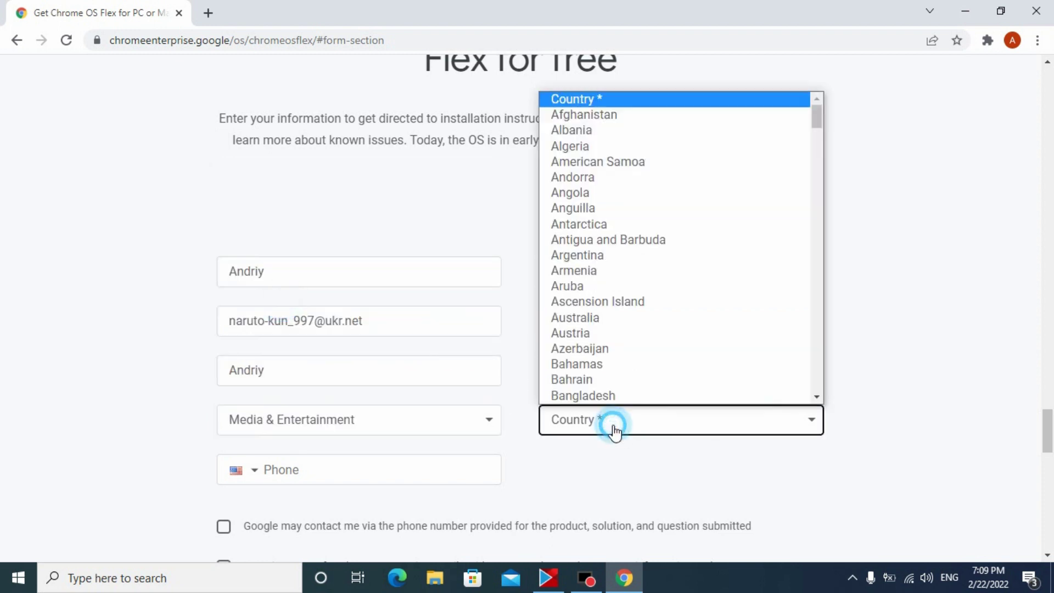
scroll(610, 384, "down", 20)
scroll(610, 367, "down", 20)
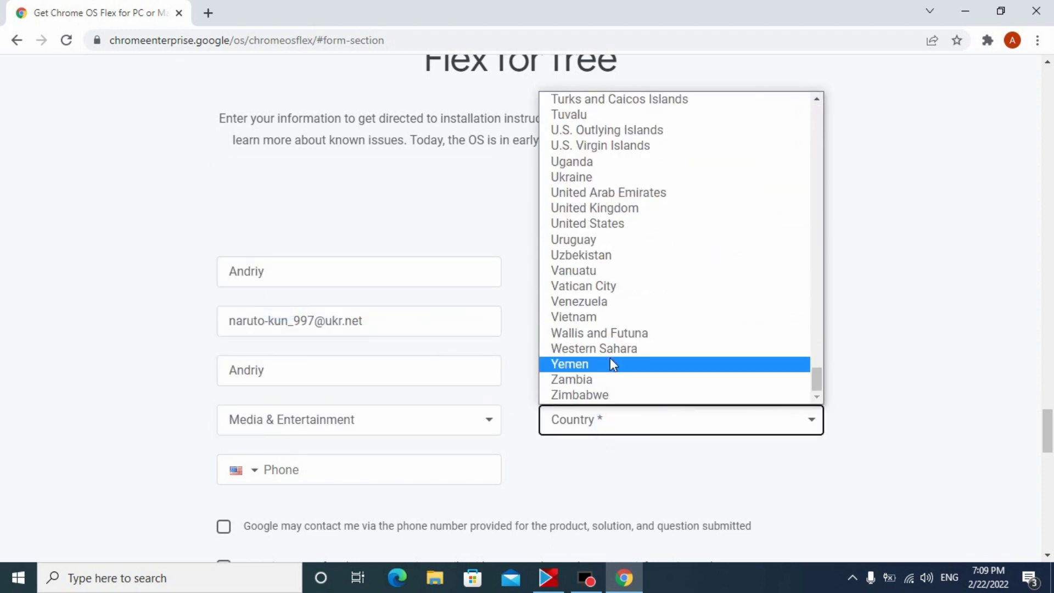
left_click(573, 177)
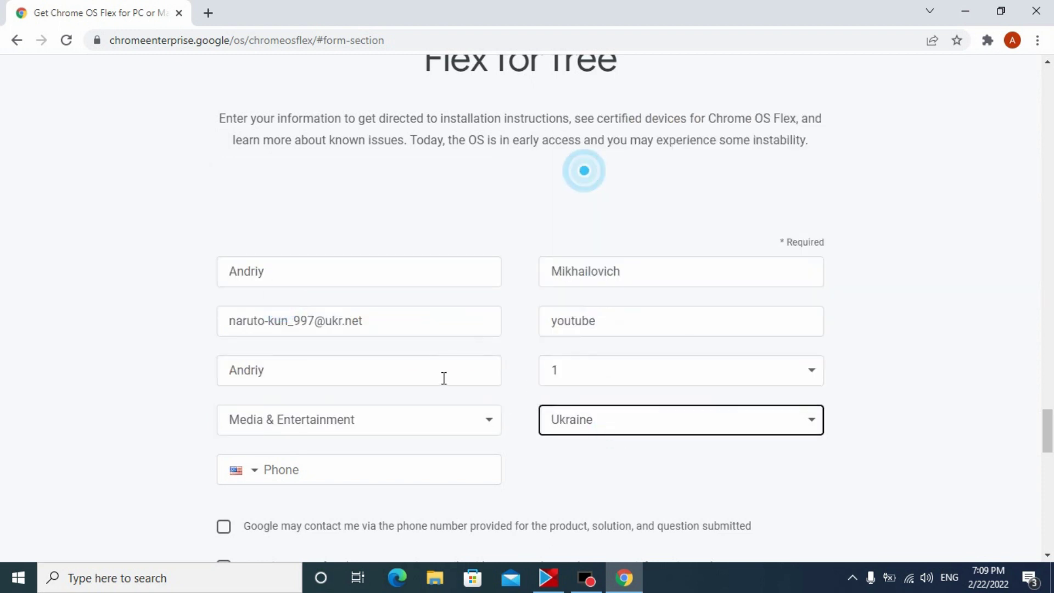
- Set the phone number's country code to Ukraine
left_click(304, 464)
left_click(241, 470)
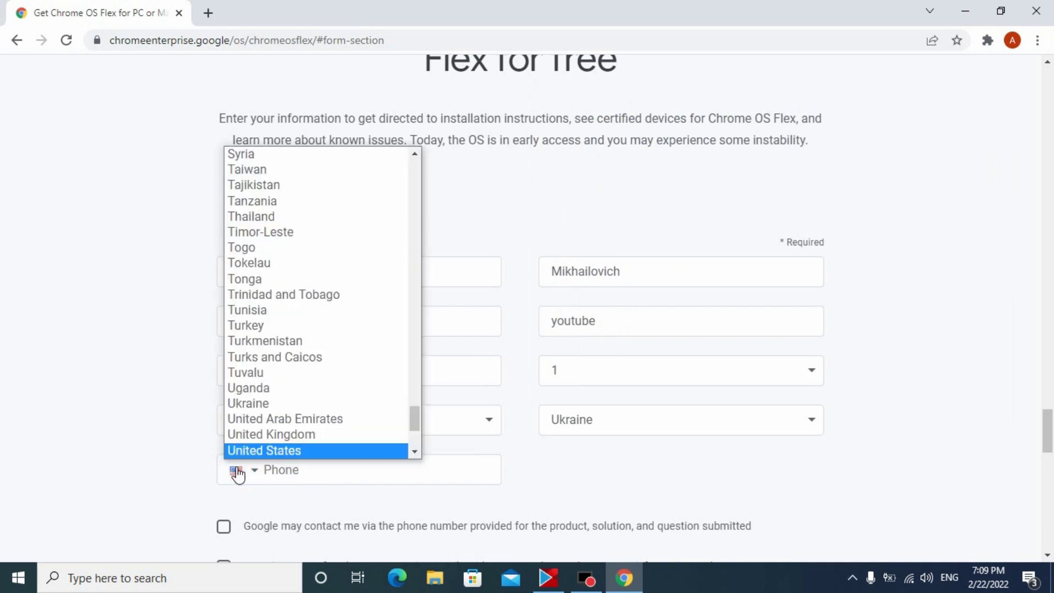
scroll(267, 431, "down", 3)
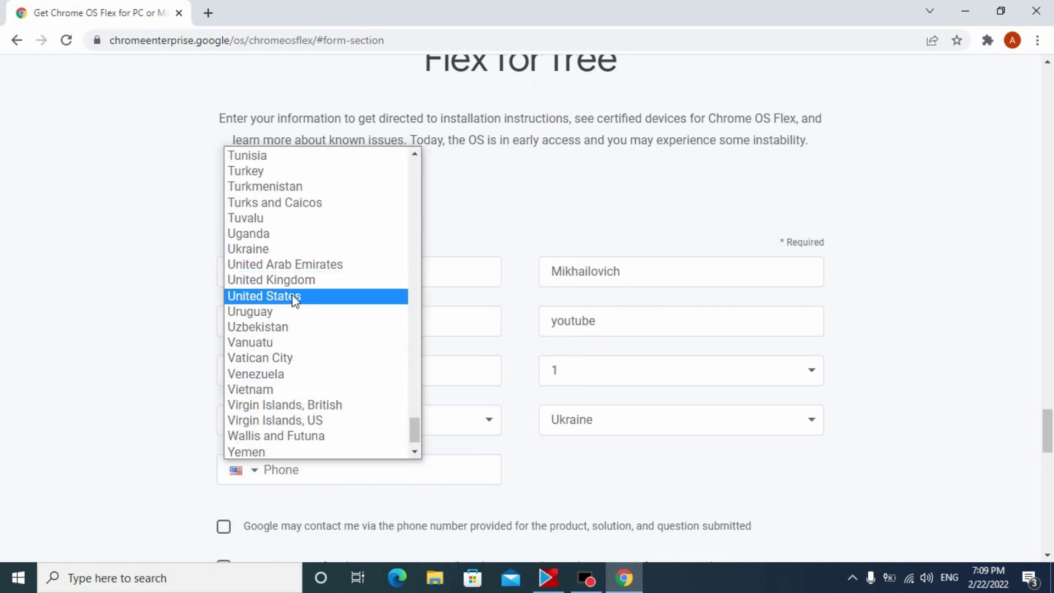
left_click(277, 249)
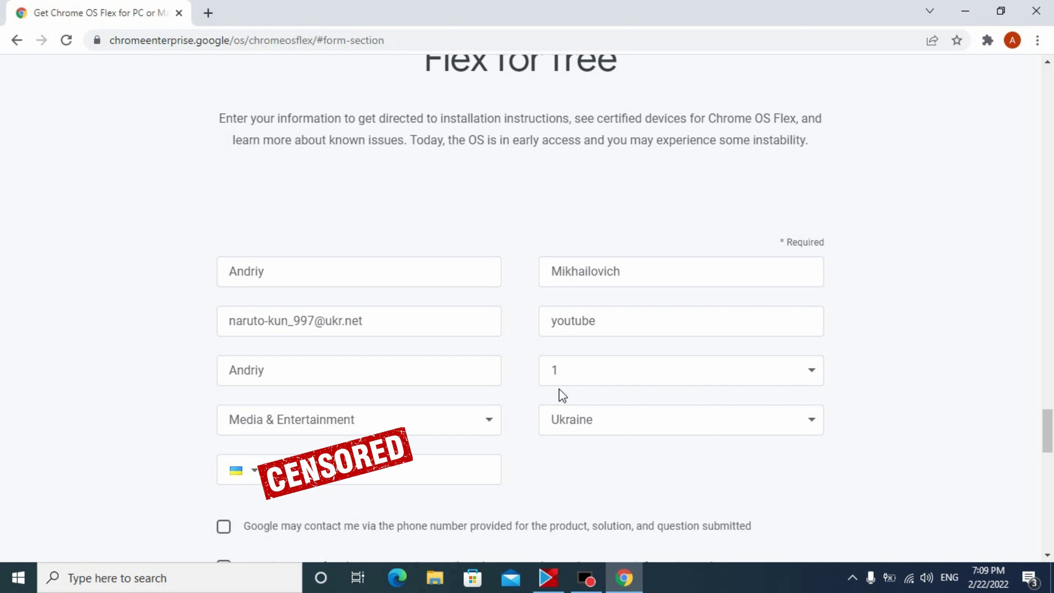
scroll(559, 389, "down", 3)
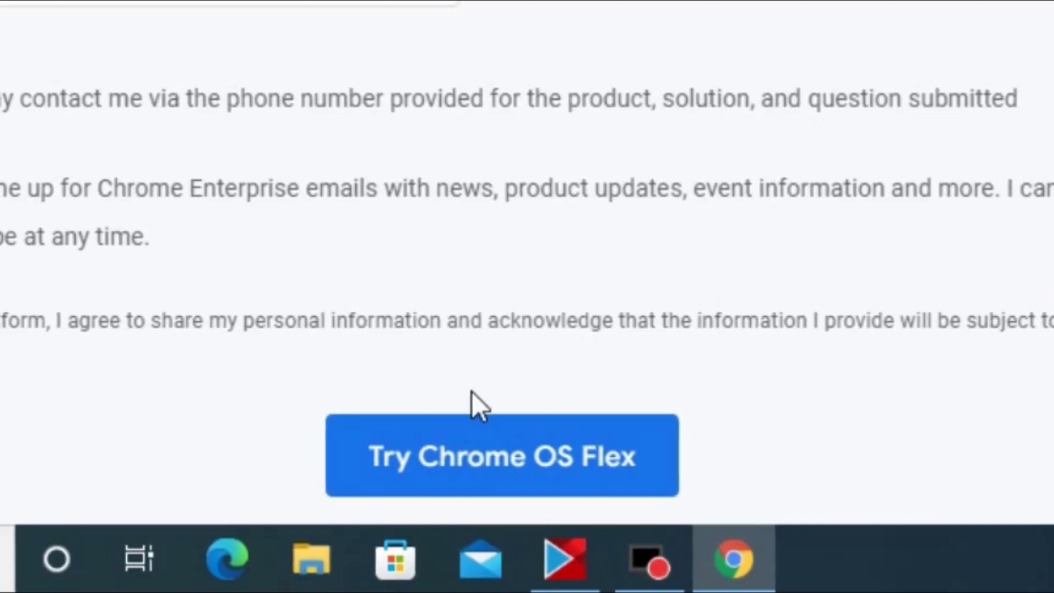
- Submit the Try Chrome OS Flex sign-up form
left_click(518, 531)
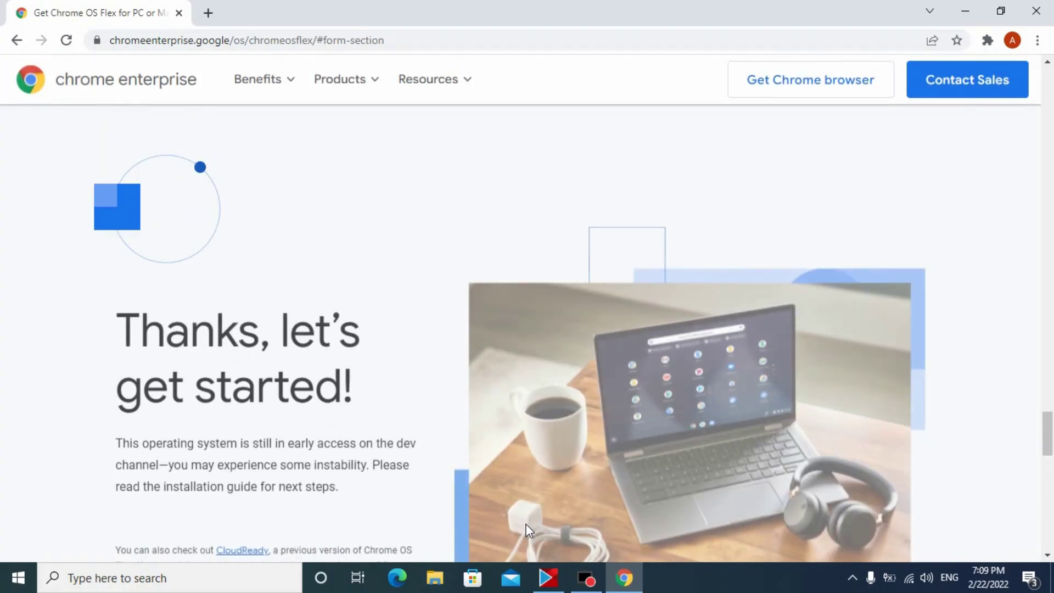
scroll(368, 351, "down", 6)
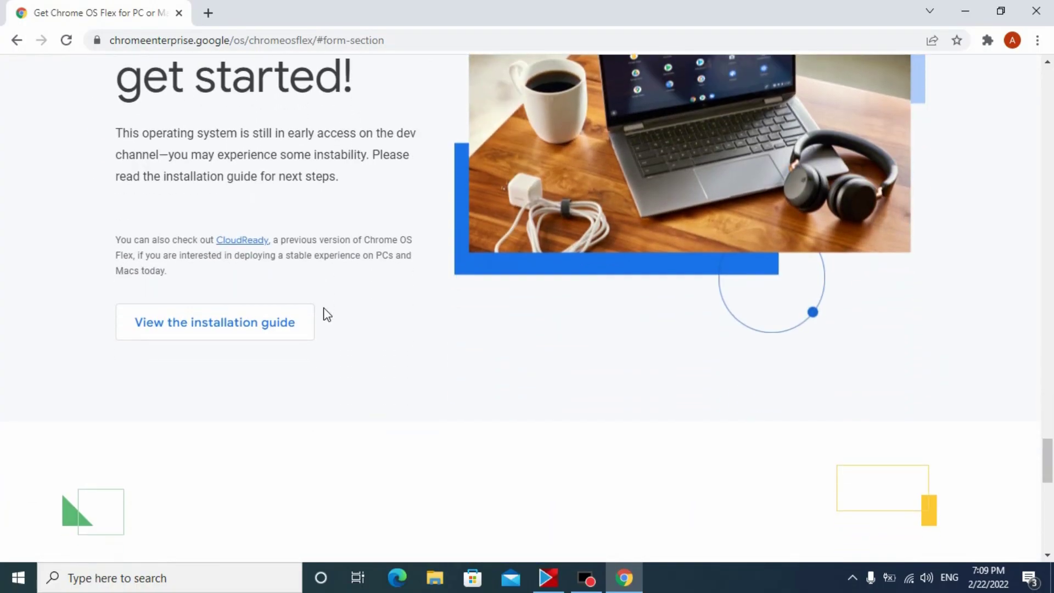
scroll(310, 316, "up", 4)
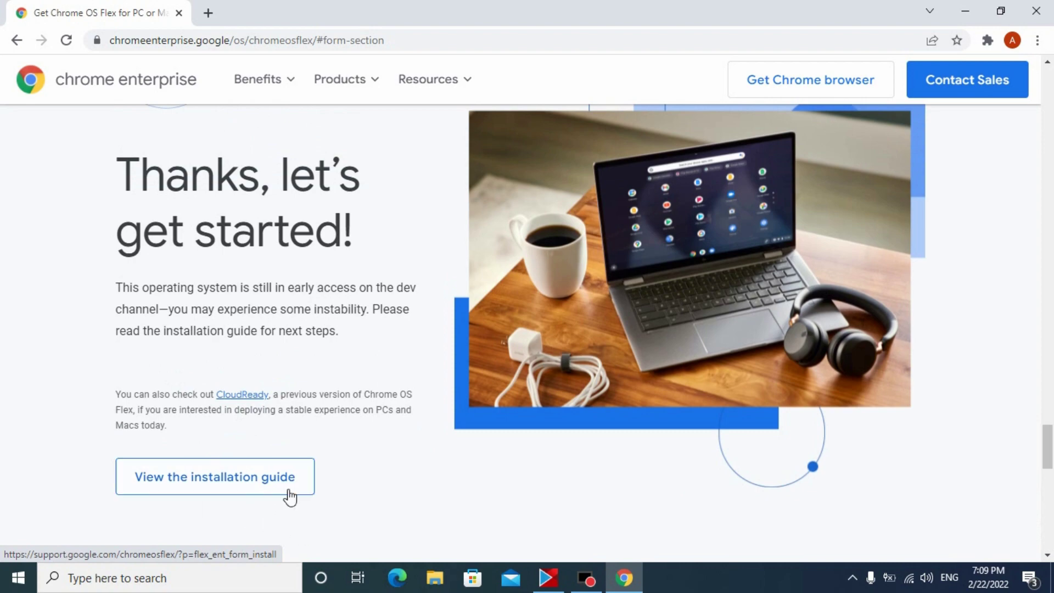
- Follow the installation guide's 'Create the USB installer' step to the Chromebook Recovery Utility store page
left_click(269, 470)
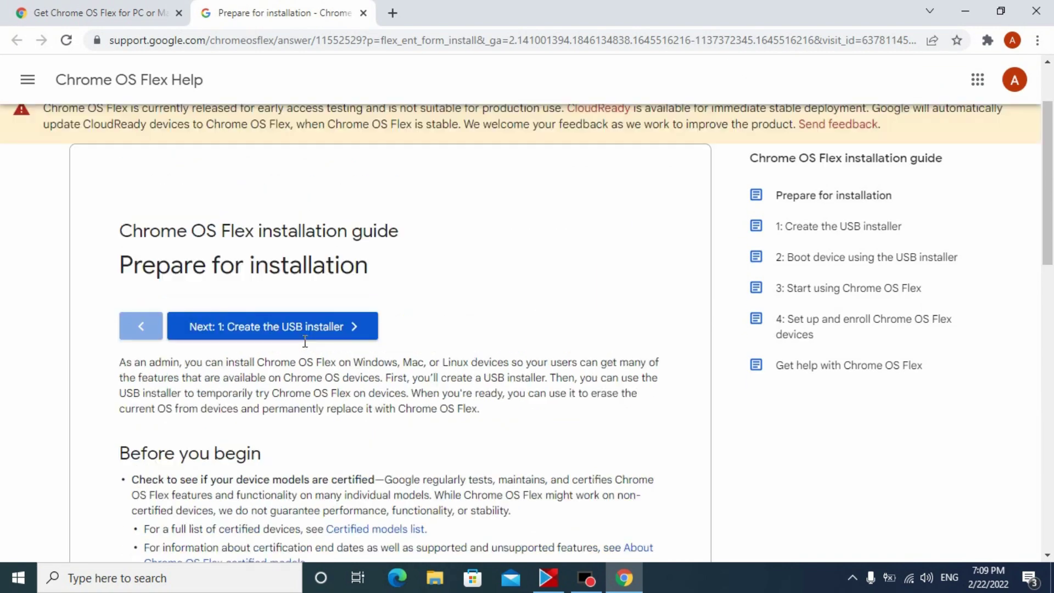
left_click(293, 353)
scroll(293, 360, "down", 3)
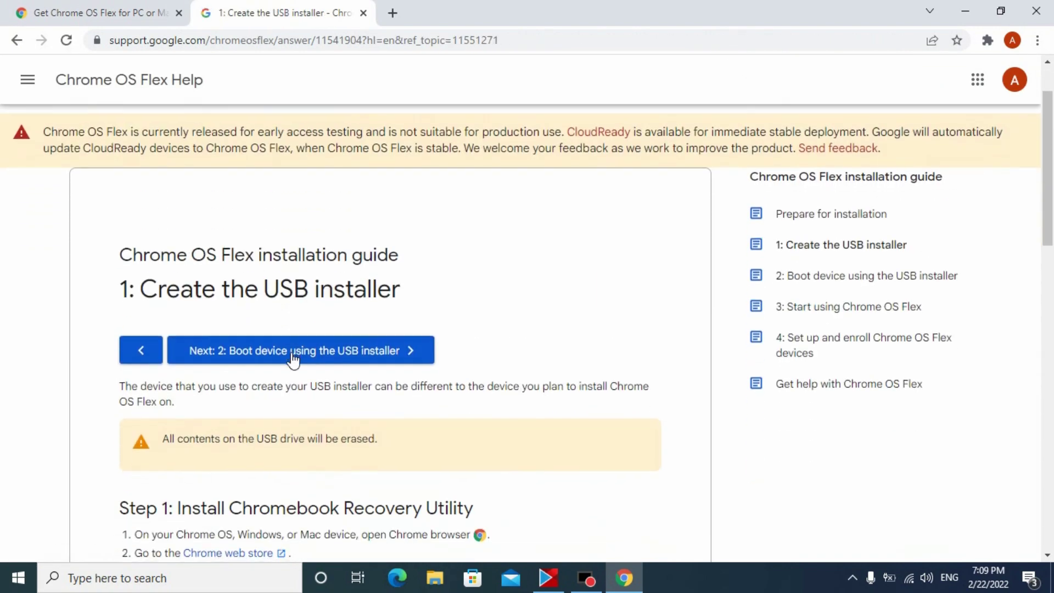
scroll(291, 360, "down", 2)
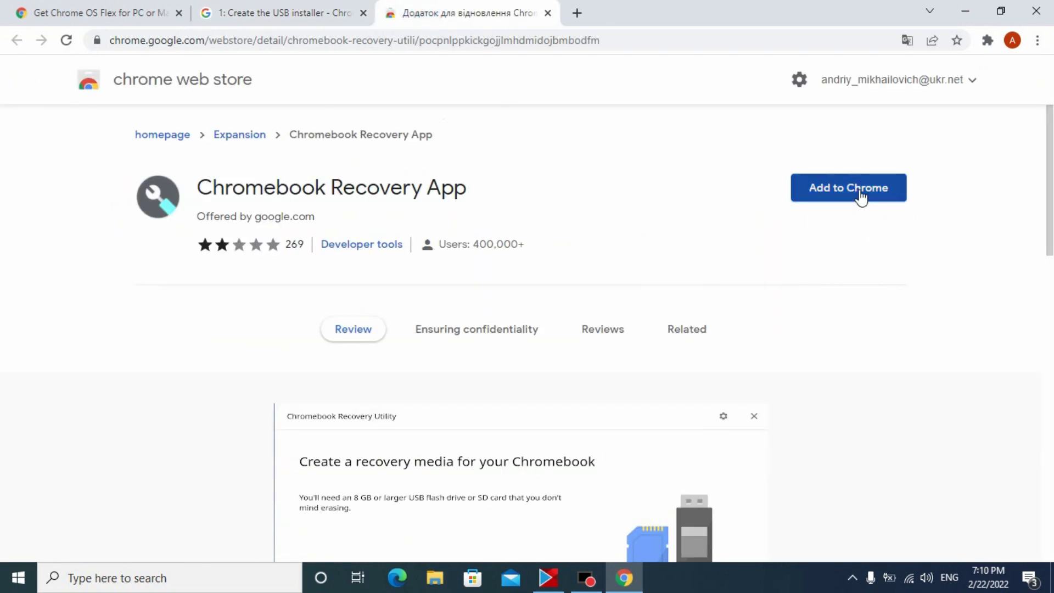
left_click(861, 196)
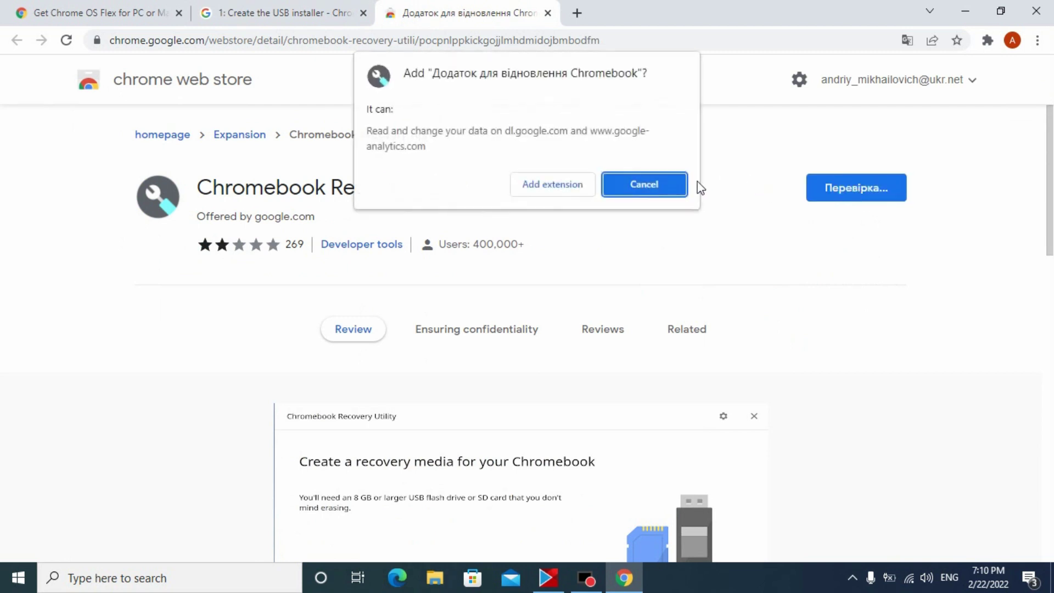
- Add the Chromebook Recovery Utility extension, turn on Chrome sync, and close the Web Store tab
left_click(550, 187)
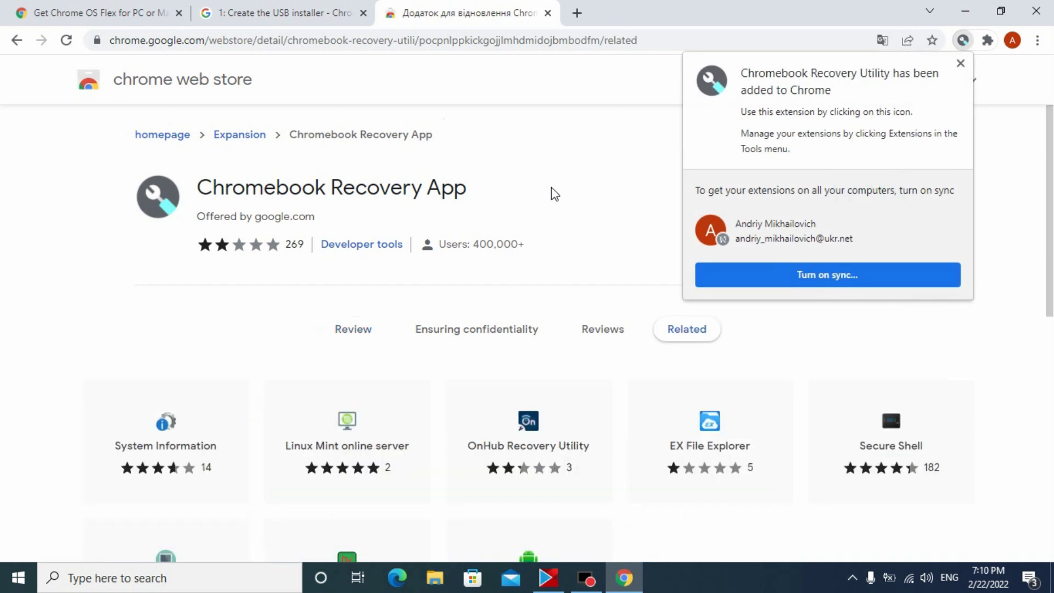
left_click(801, 278)
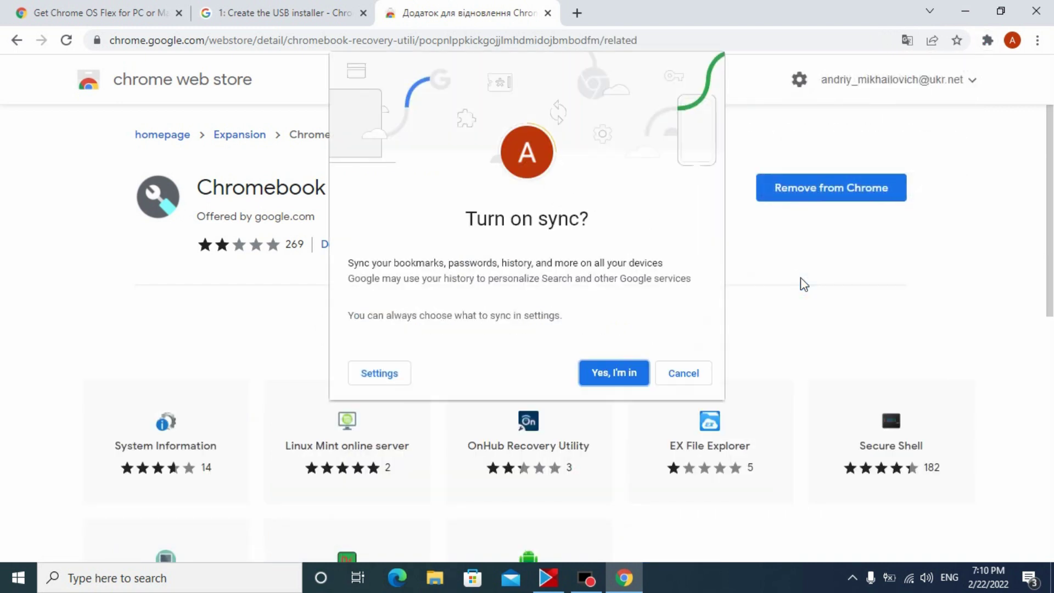
left_click(622, 375)
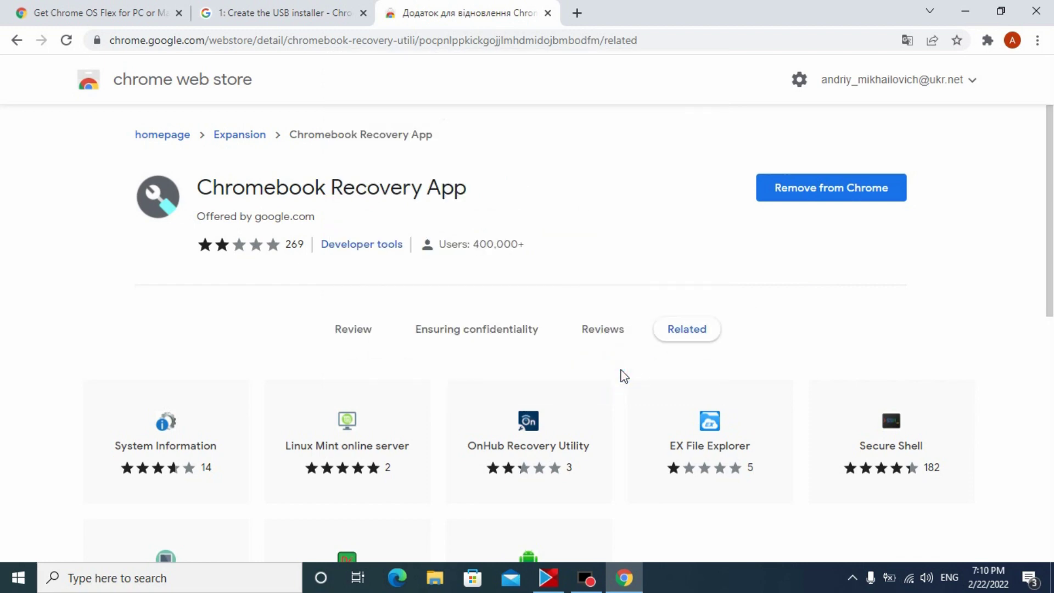
key("ctrl+w")
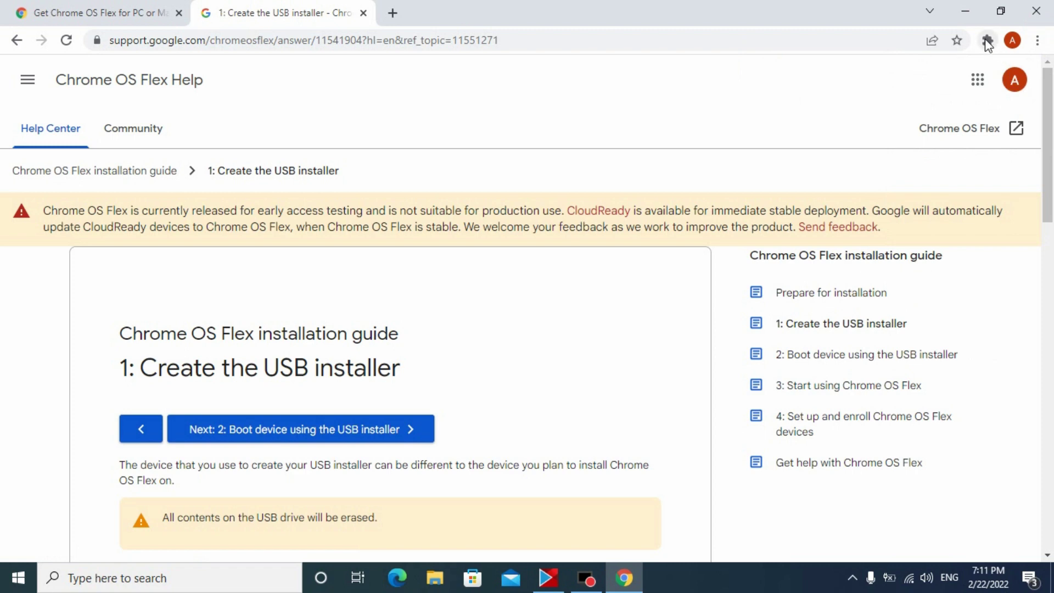
- Launch Chromebook Recovery Utility from the Extensions menu and choose to select a model from a list
left_click(987, 41)
left_click(841, 238)
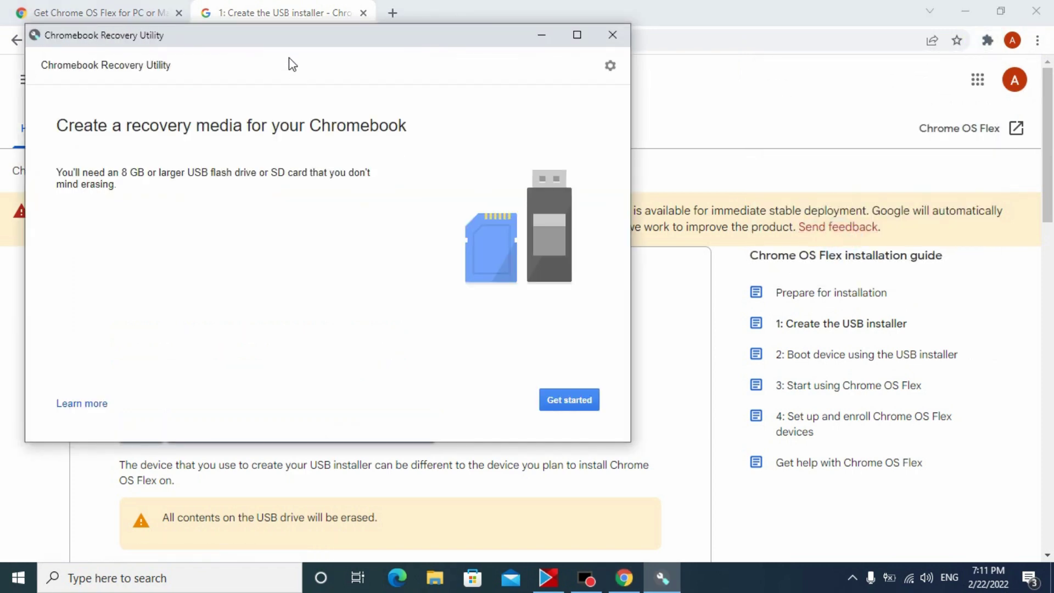
left_click_drag(290, 59, 470, 40)
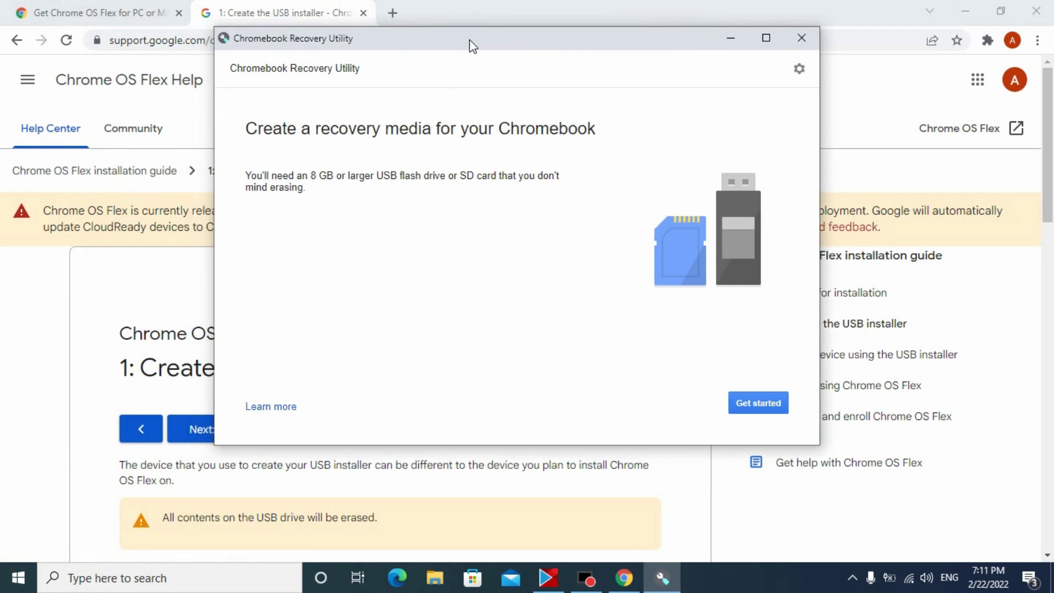
left_click(771, 402)
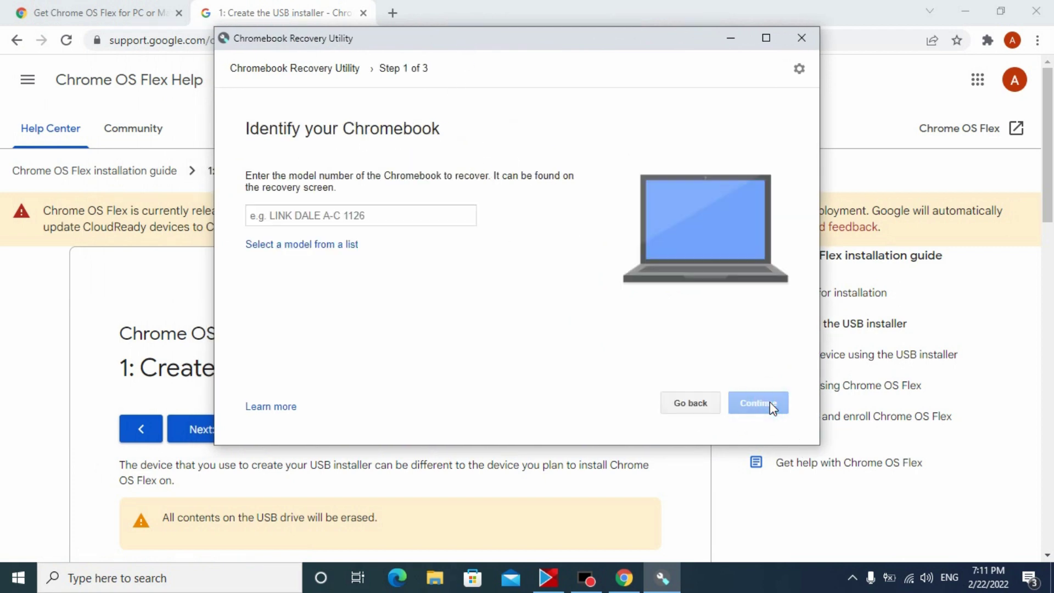
left_click(327, 247)
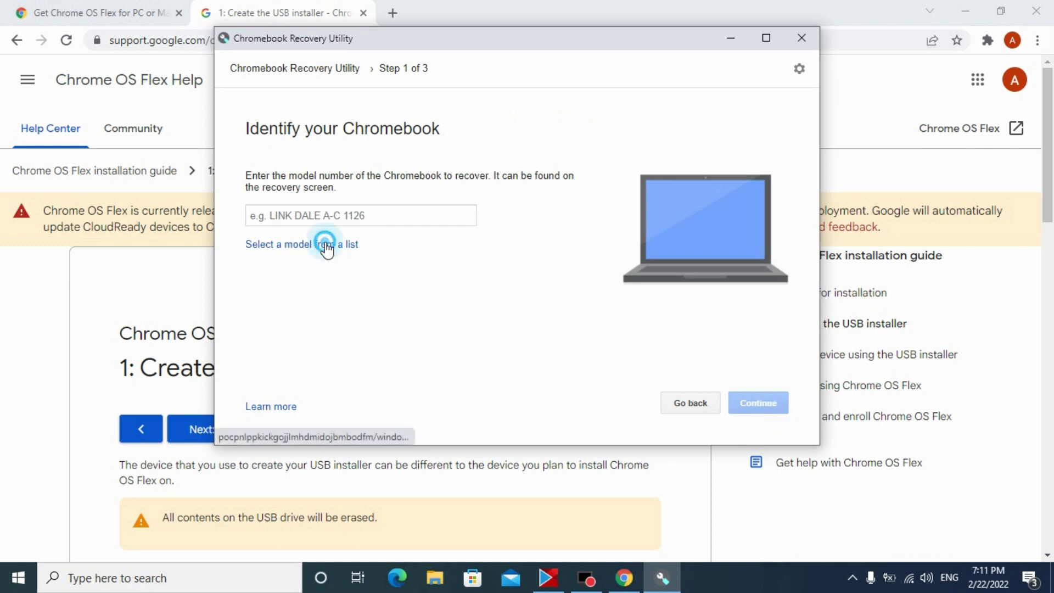
- Choose Google Chrome OS Flex as manufacturer and Chrome OS Flex (Developer-Unstable) as product
left_click(317, 190)
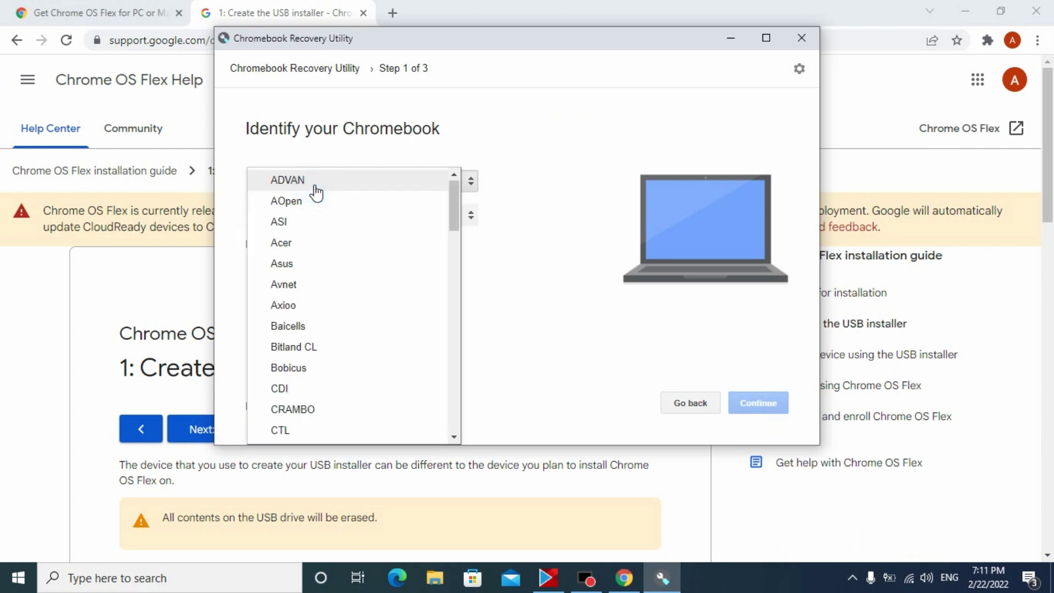
scroll(358, 365, "down", 3)
scroll(354, 354, "down", 5)
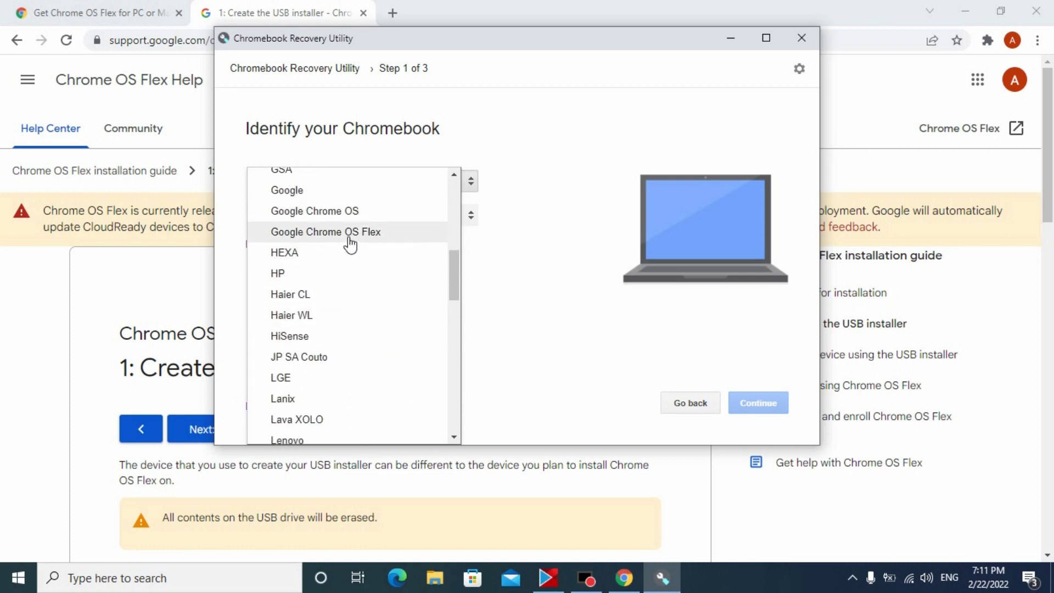
left_click(350, 232)
left_click(337, 214)
left_click(339, 217)
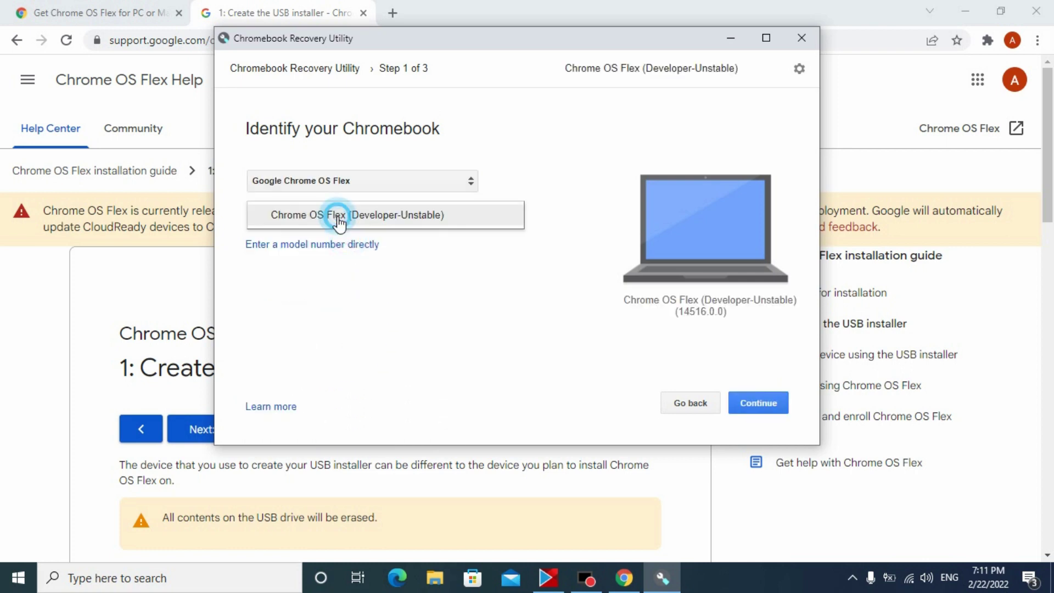
left_click(339, 218)
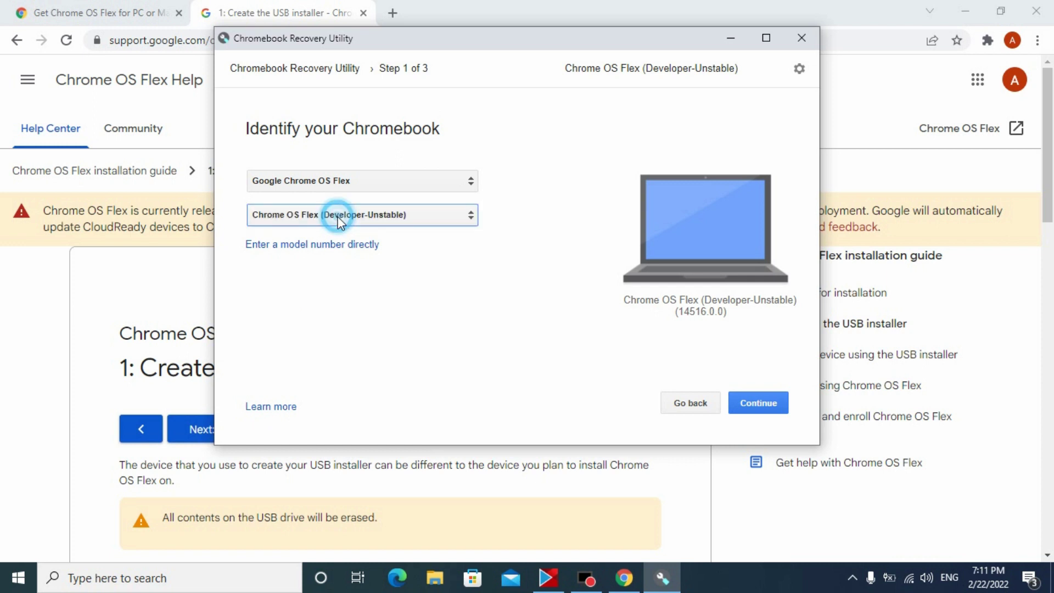
left_click(468, 223)
left_click(471, 219)
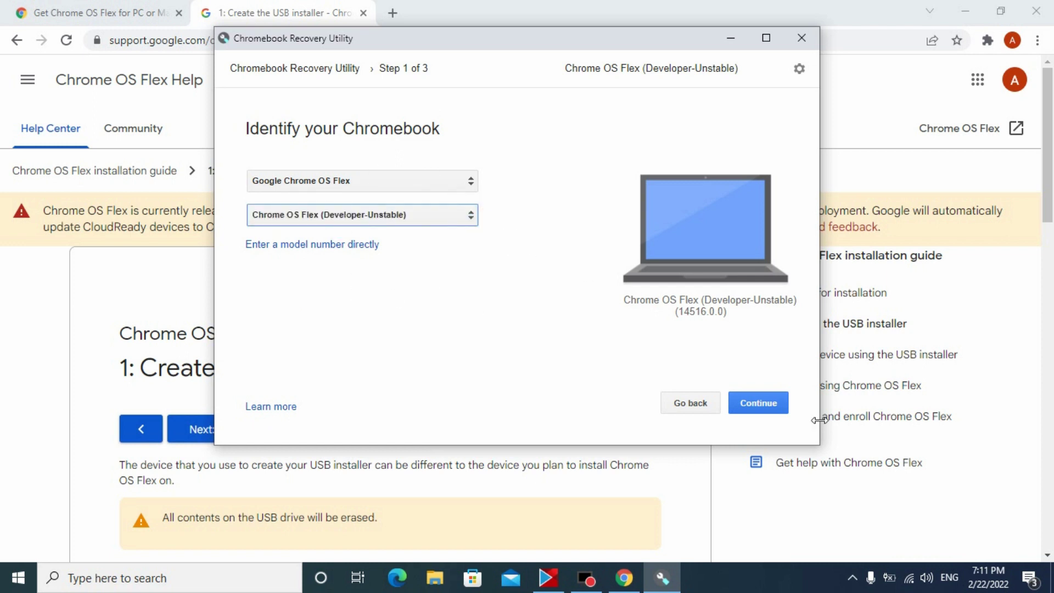
left_click(777, 409)
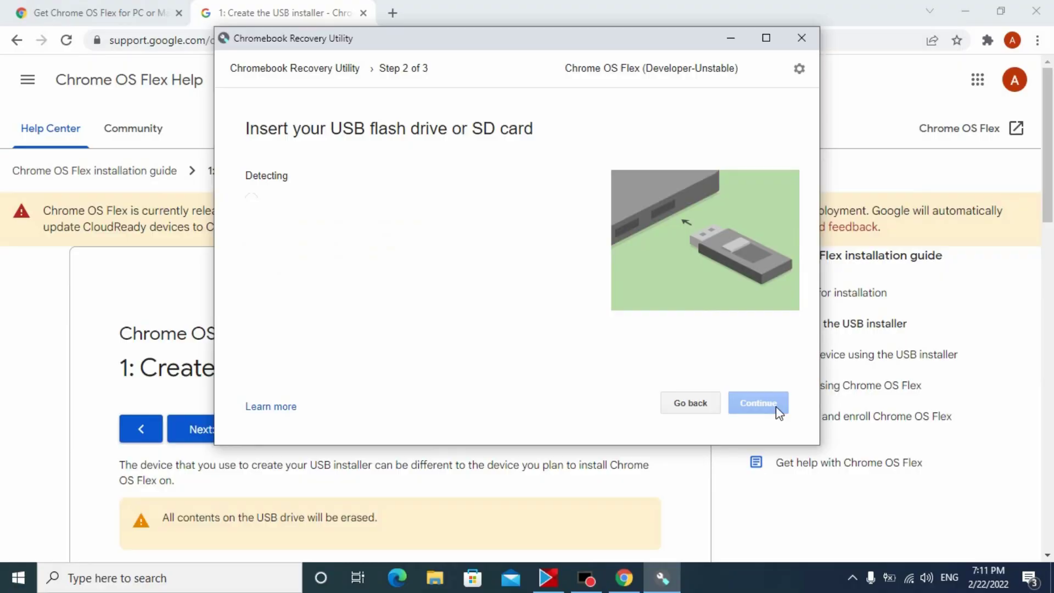
- Write the recovery image to the USB SanDisk 3.2Gen1 28.6 GB drive
left_click(348, 203)
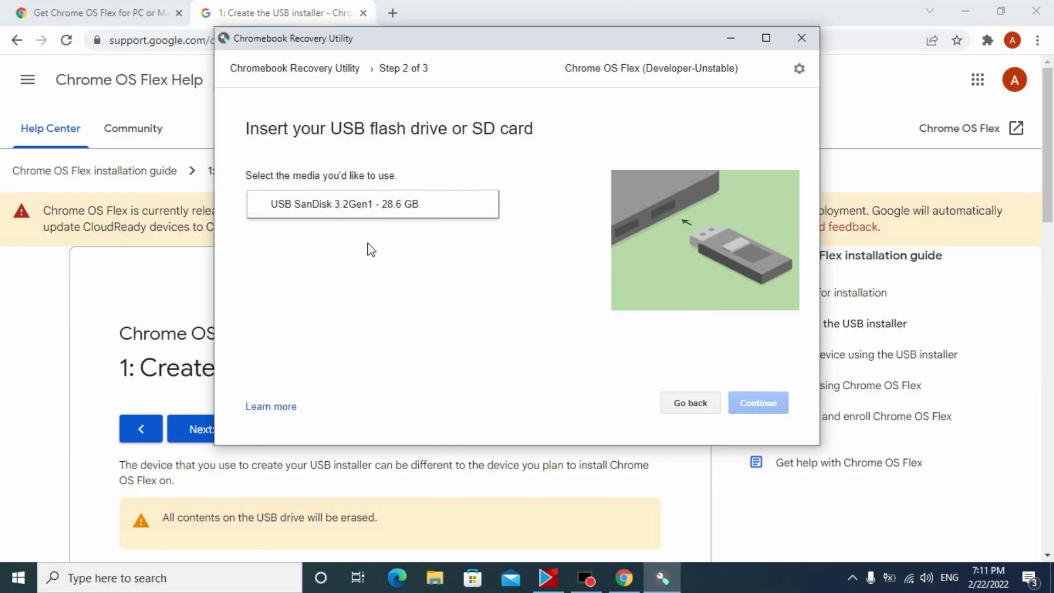
left_click(367, 207)
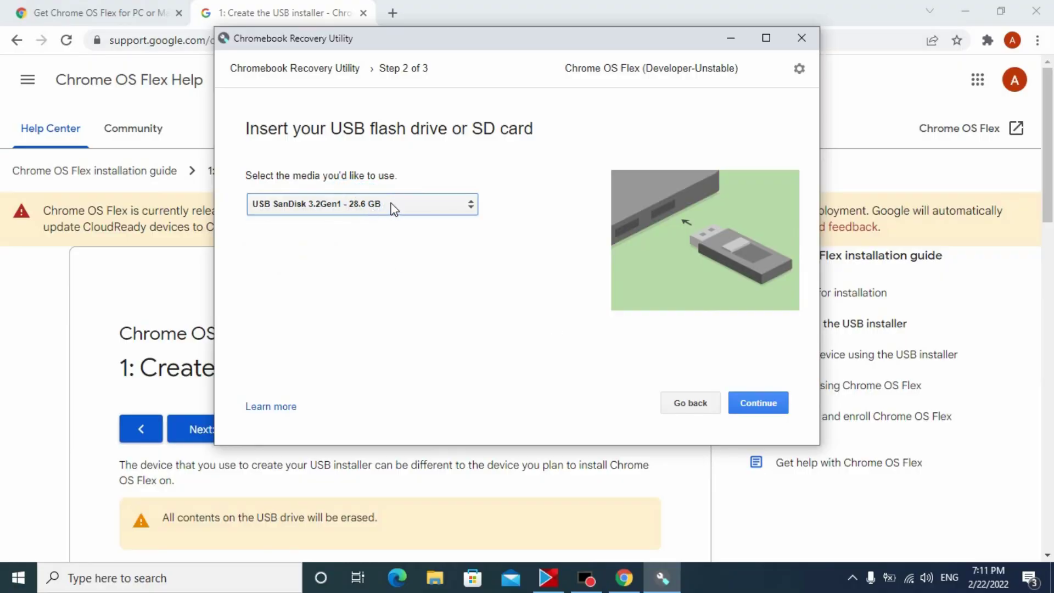
left_click(780, 405)
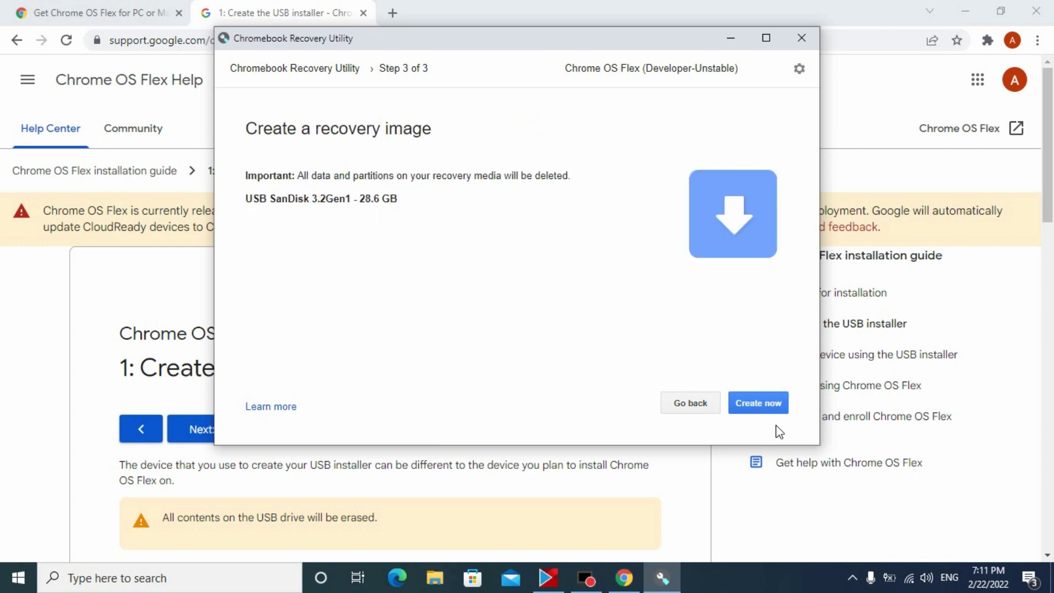
left_click(775, 407)
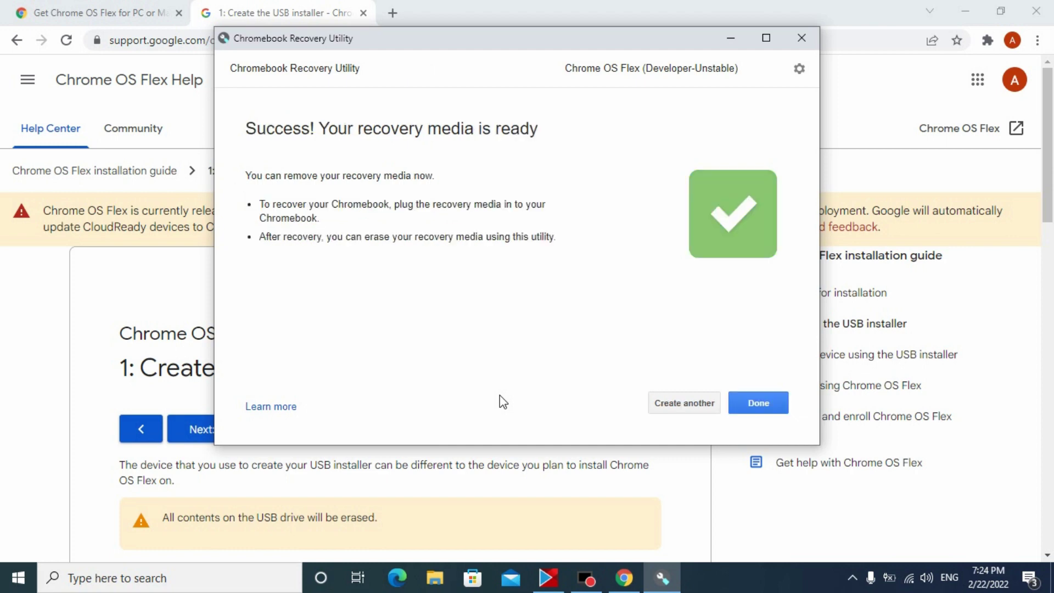
- Eject the SanDisk 3.2Gen1 drive from the Safely Remove Hardware tray icon
left_click(675, 572)
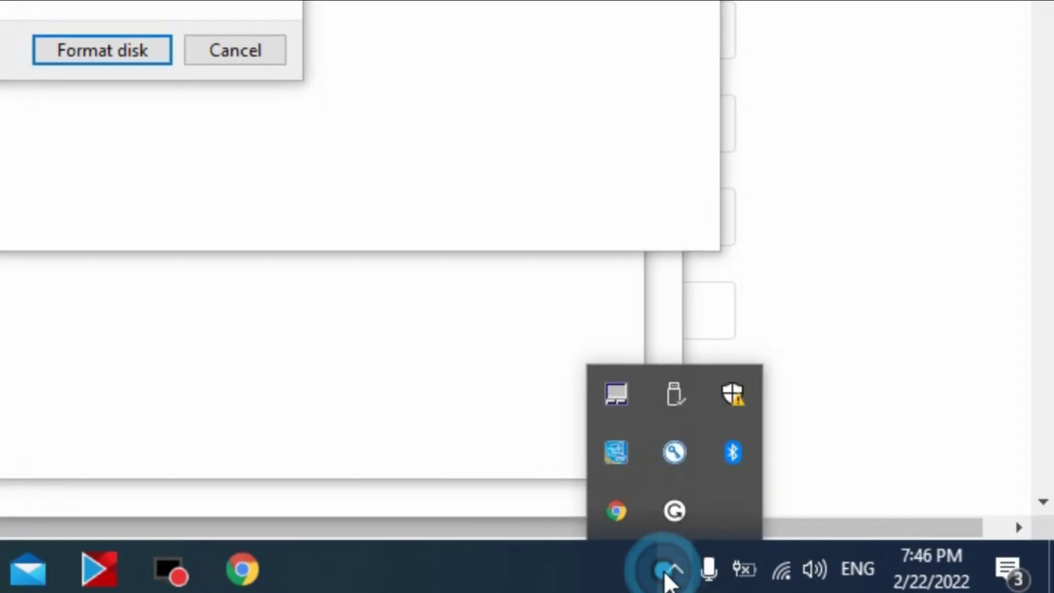
left_click(680, 401)
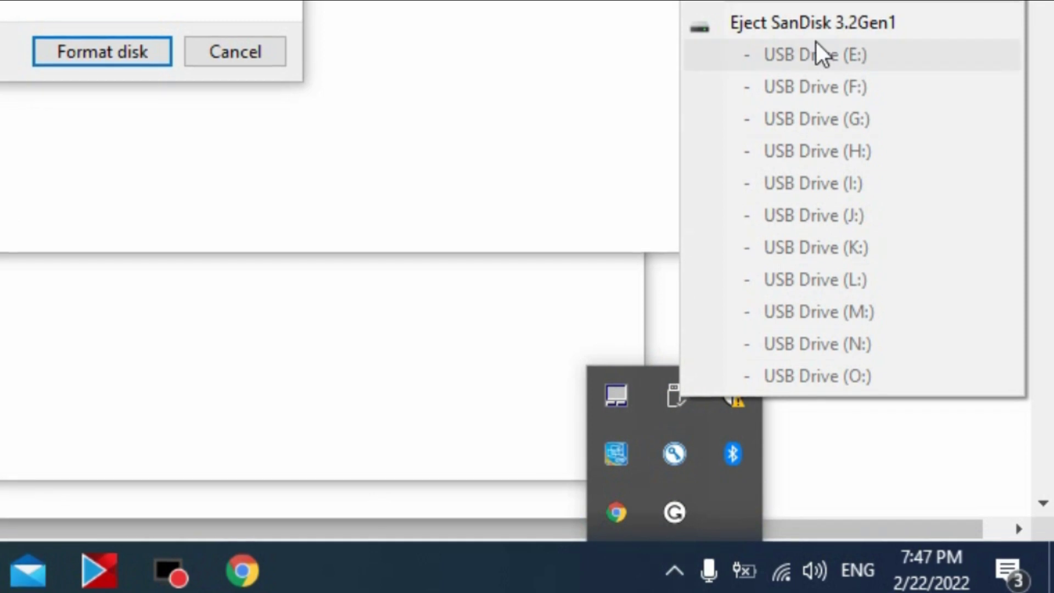
left_click(819, 25)
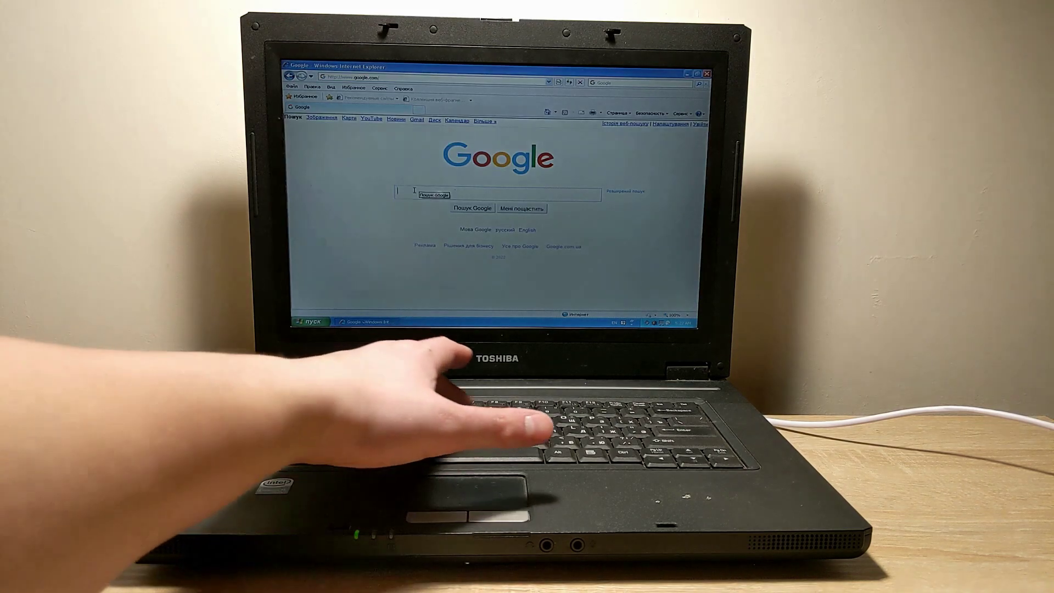
- Enter 'youtube' in the Google search box in Internet Explorer
type("yo")
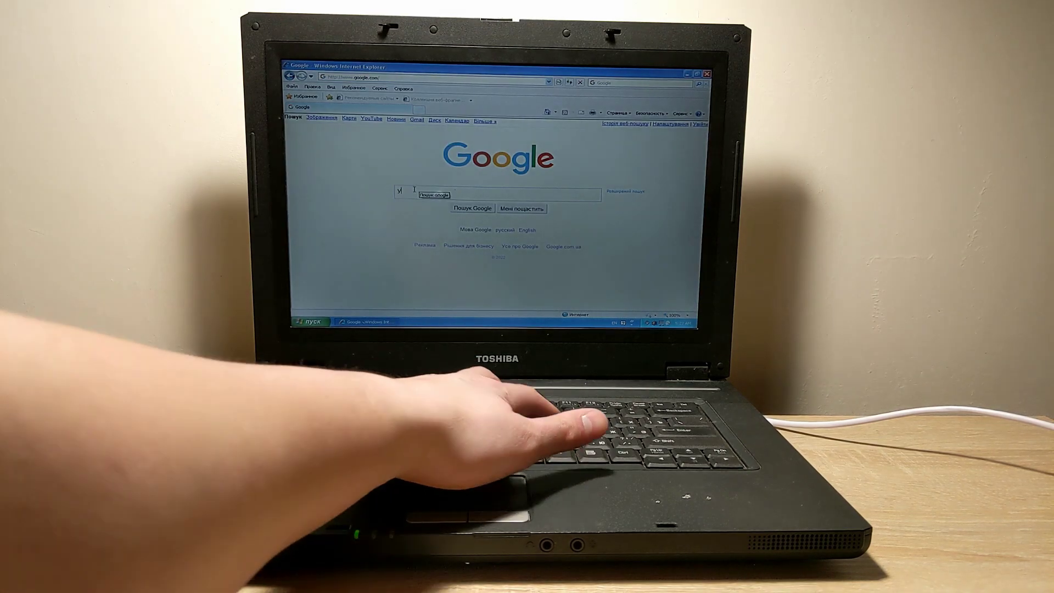
type("utub")
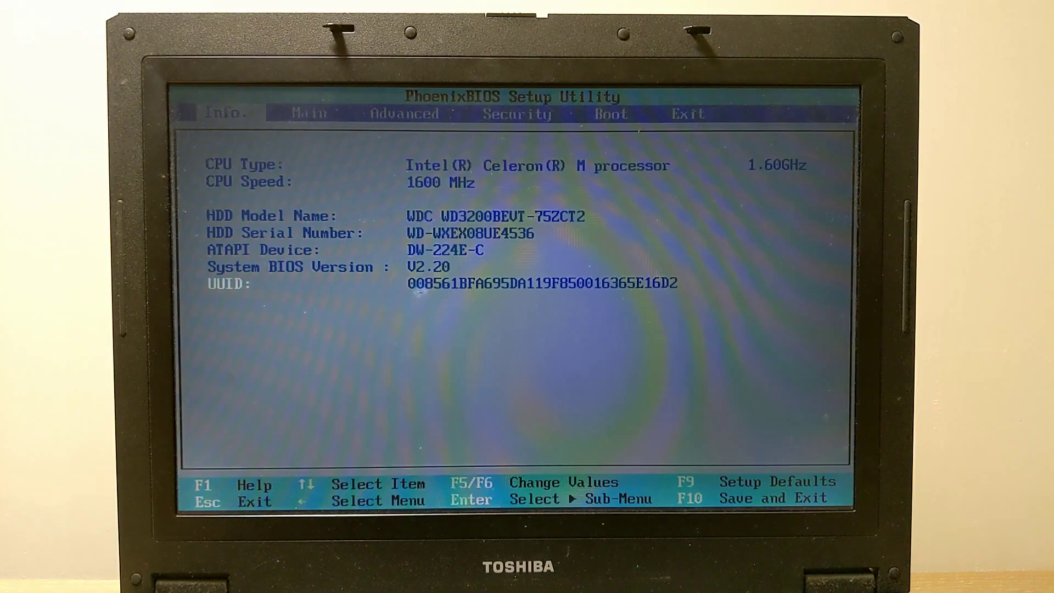
- Move USB-(USB) above the WDC hard drive in the Boot order, then choose Exit Saving Changes
key("Right")
key("Right")
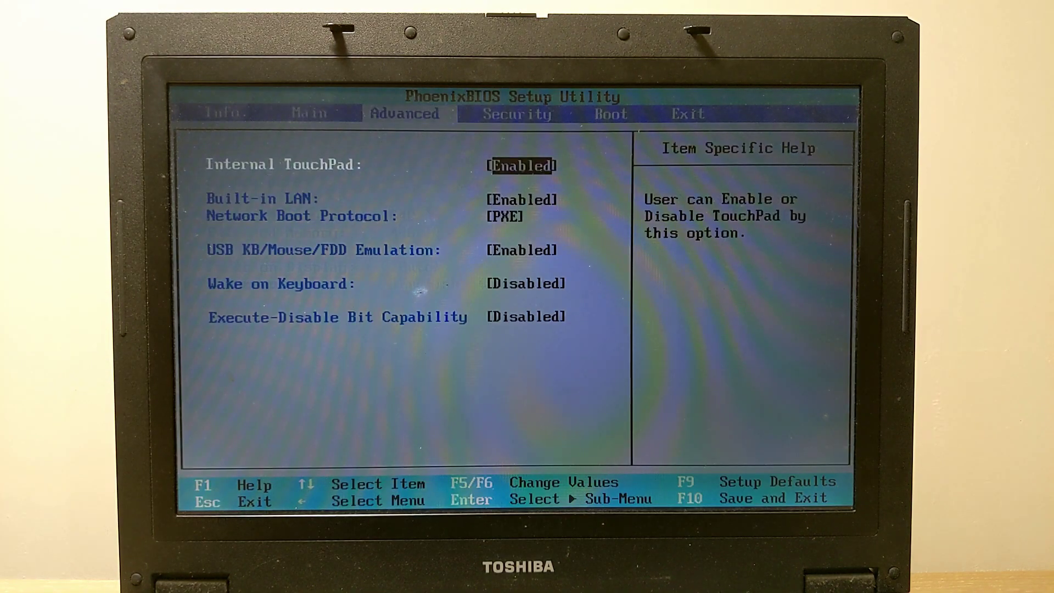
key("Right")
key("Right")
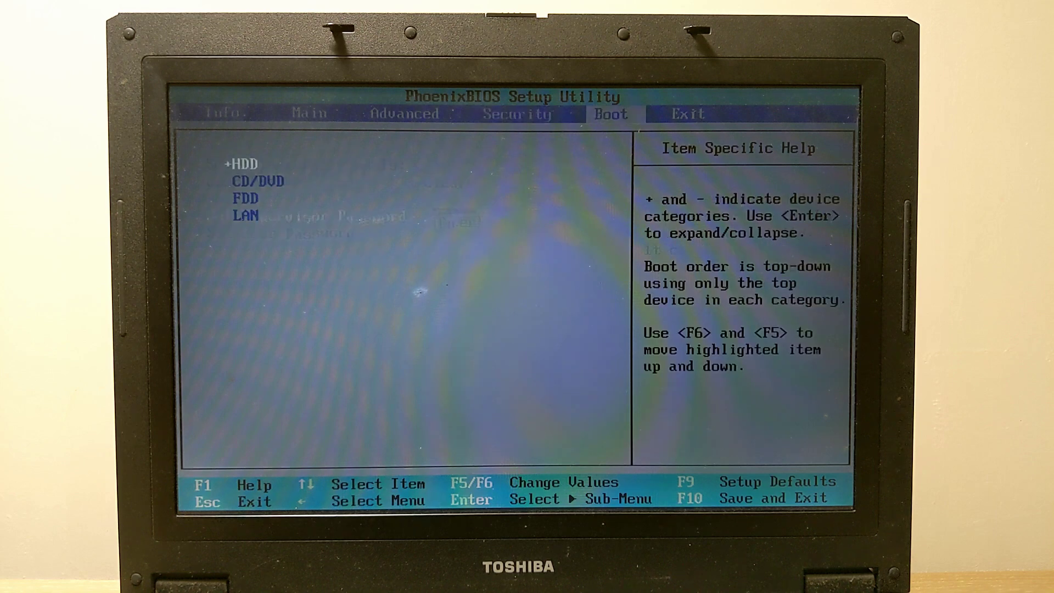
key("Down")
key("Up")
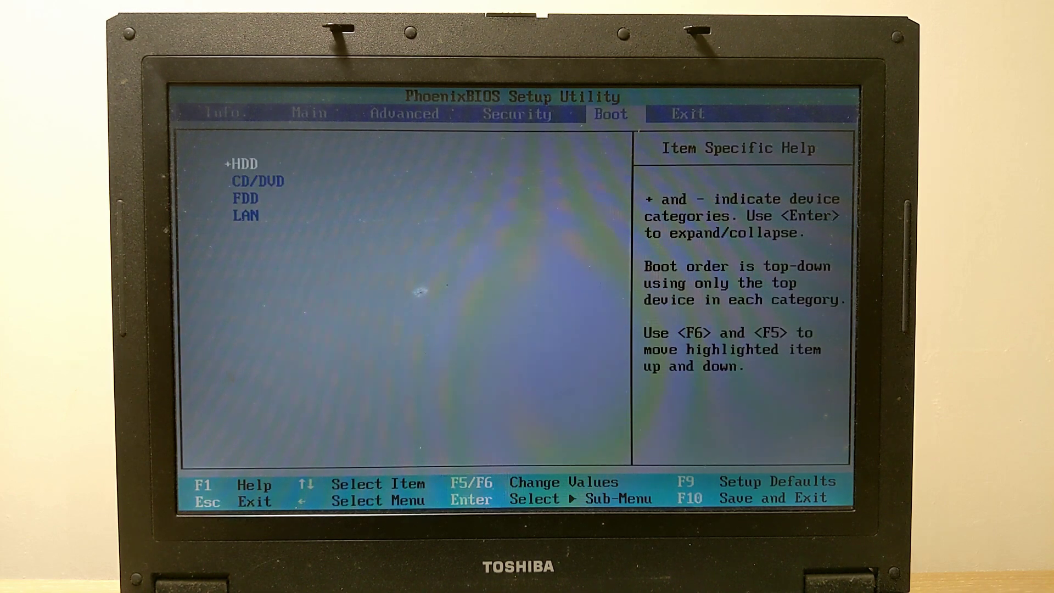
key("Return")
key("Down")
key("Down")
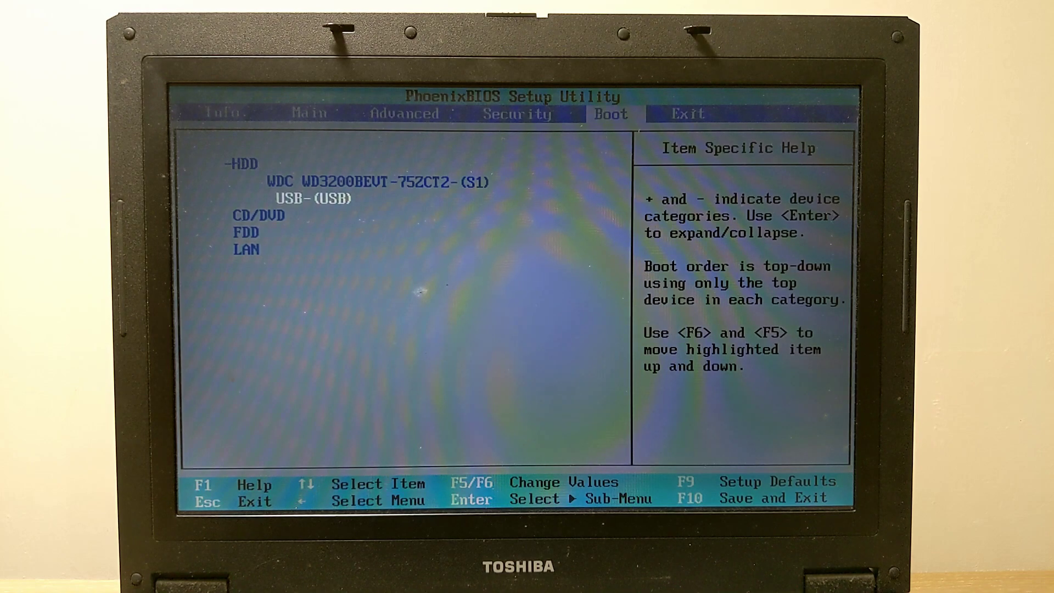
key("F6")
key("Right")
key("Return")
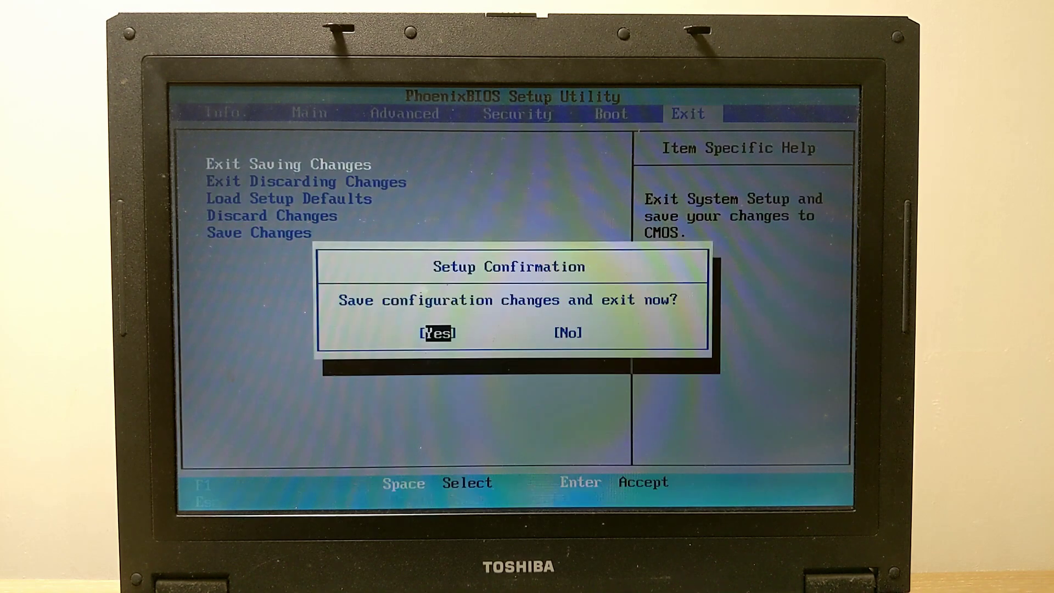